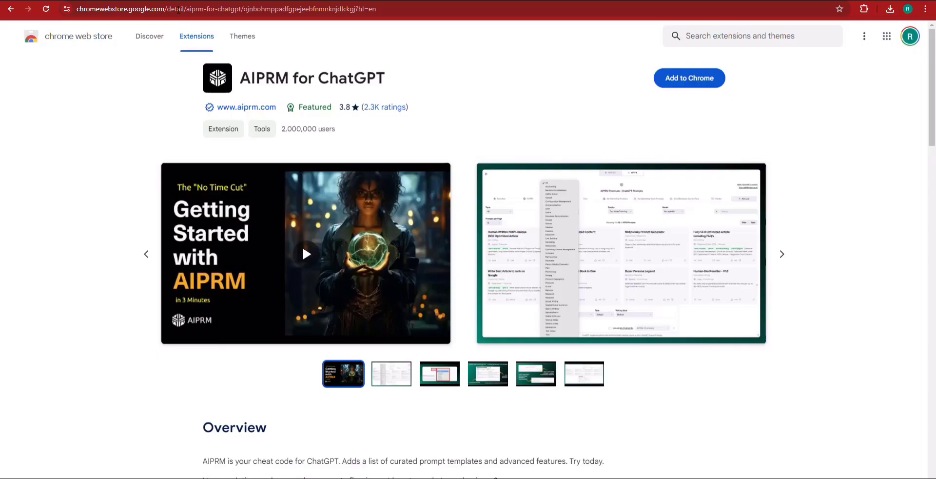
- Search Google for "6 prompt engineering strategies" and open OpenAI's Prompt engineering guide at the six strategies
{"action": "left_click", "coordinate": [177, 7]}
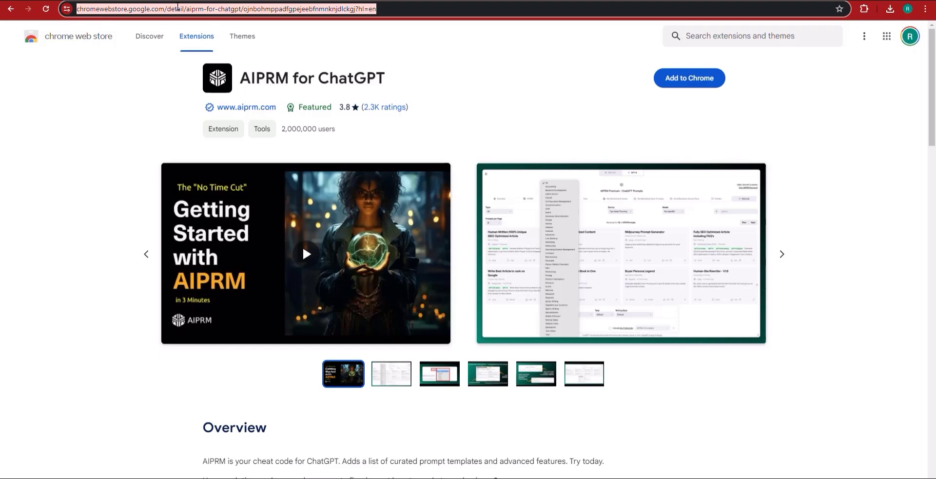
{"action": "type", "text": "google.com"}
{"action": "key", "text": "Return"}
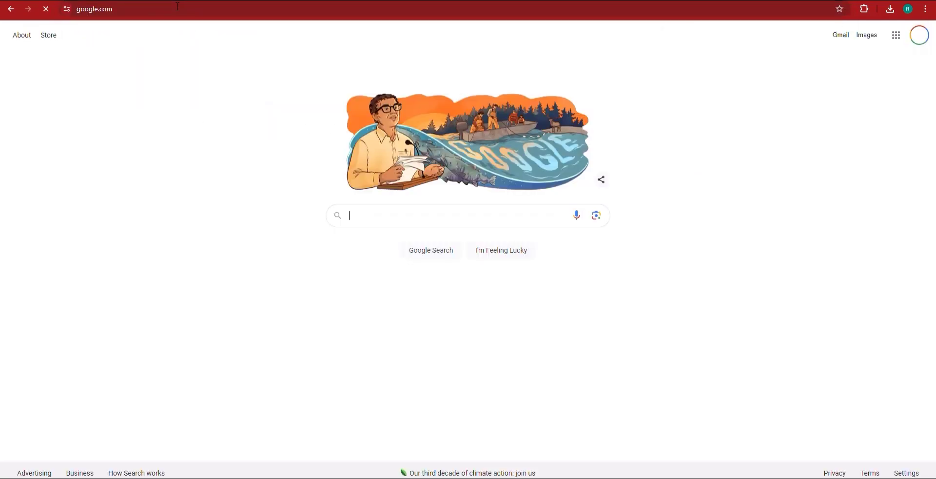
{"action": "type", "text": "6"}
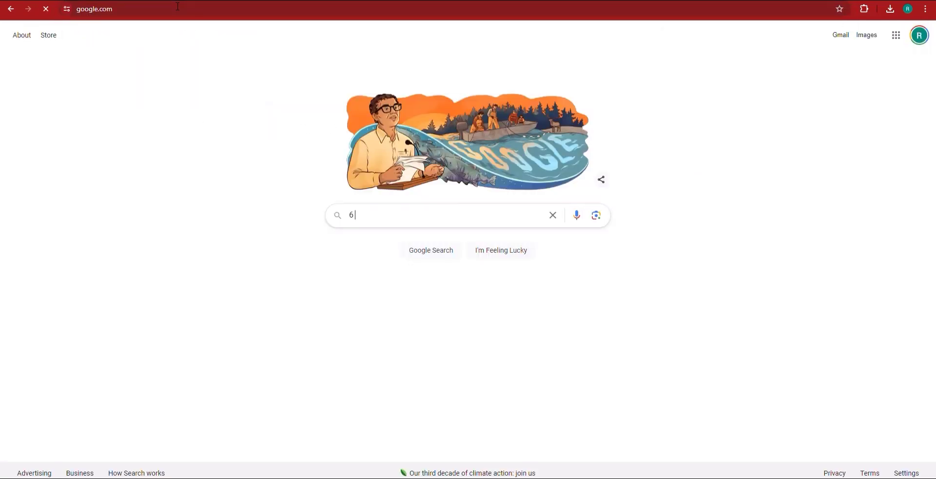
{"action": "type", "text": " promtp"}
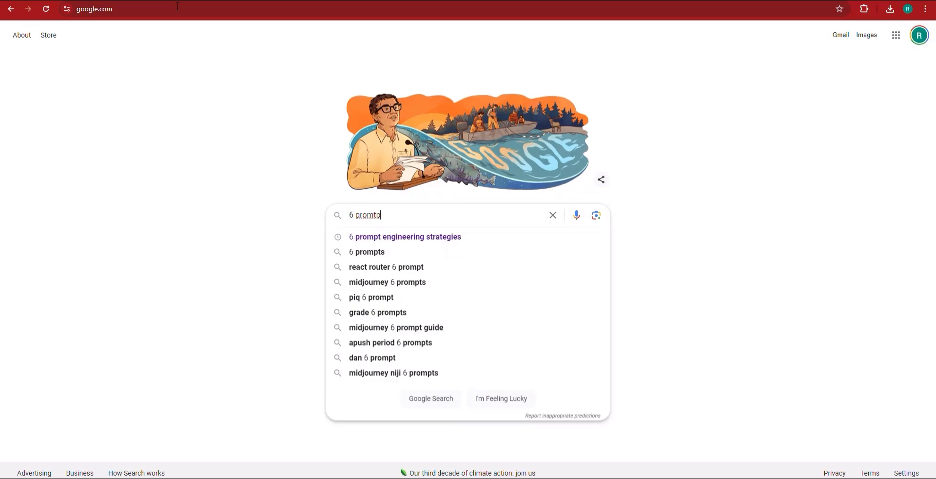
{"action": "key", "text": "Down"}
{"action": "key", "text": "Return"}
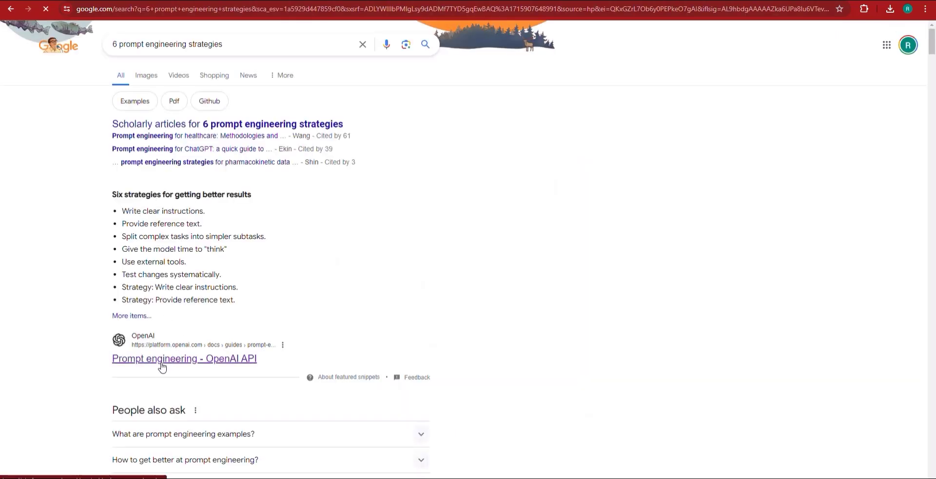
{"action": "left_click", "coordinate": [161, 363]}
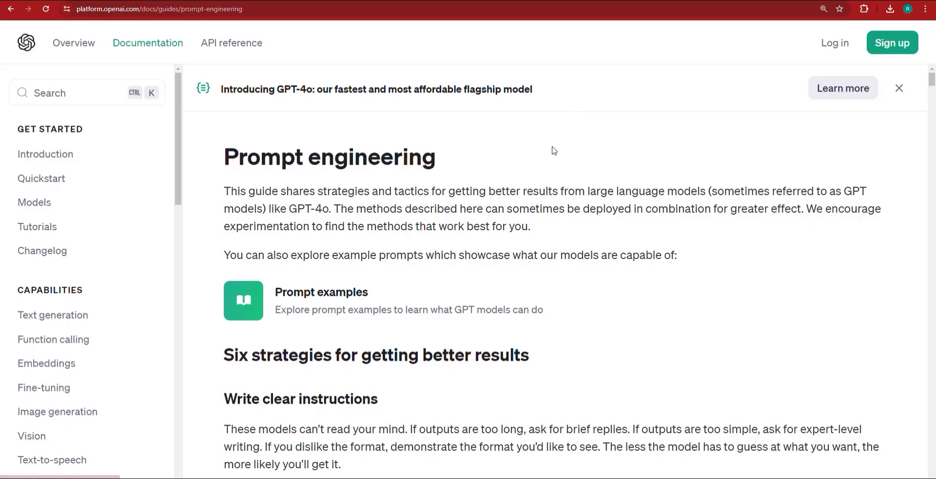
{"action": "scroll", "coordinate": [532, 152], "scroll_direction": "down", "scroll_amount": 2}
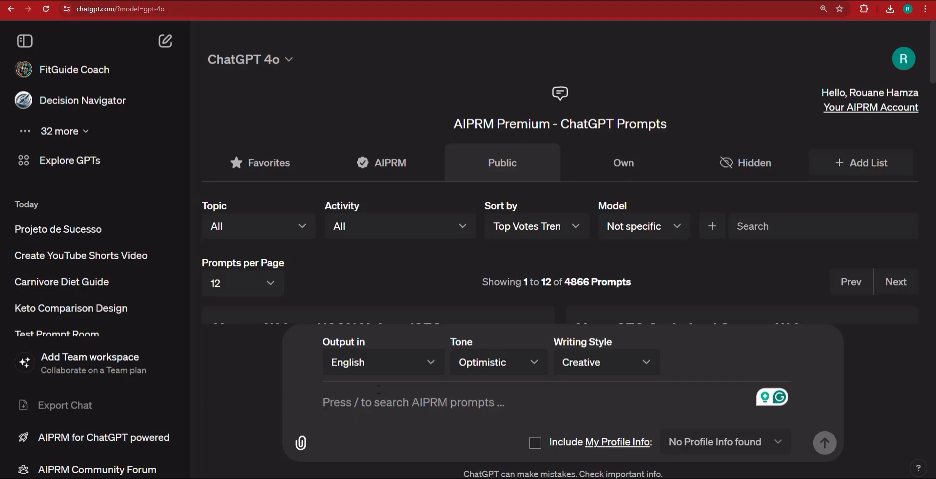
- In ChatGPT, begin the prompt with "I want to write a book about veganism, and the vegan diet miracles for people with chronic illnesses"
{"action": "type", "text": "I want to"}
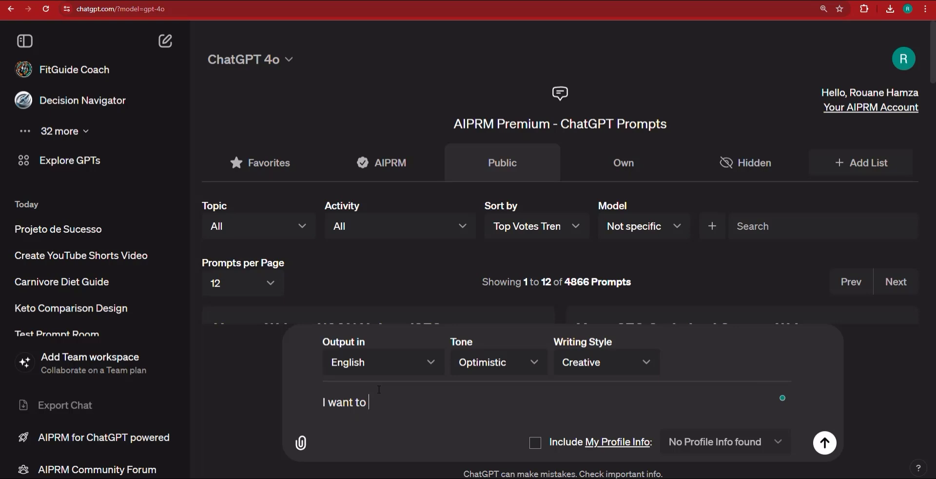
{"action": "type", "text": " write a book about va"}
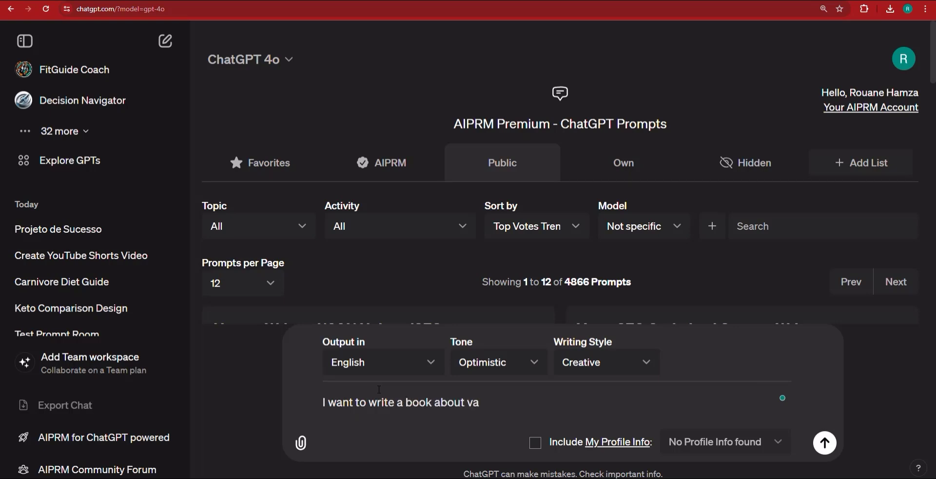
{"action": "key", "text": "BackSpace"}
{"action": "type", "text": "eganism, and the veg"}
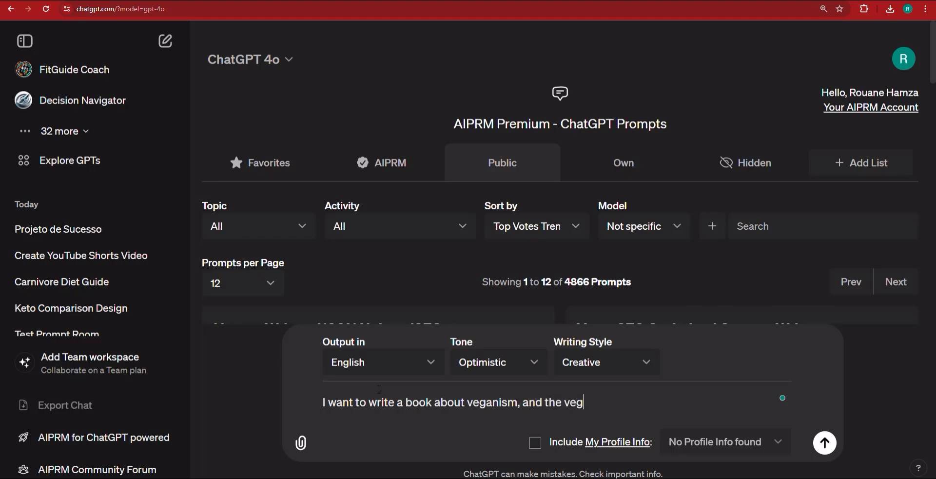
{"action": "type", "text": "a "}
{"action": "type", "text": "diet miracles for "}
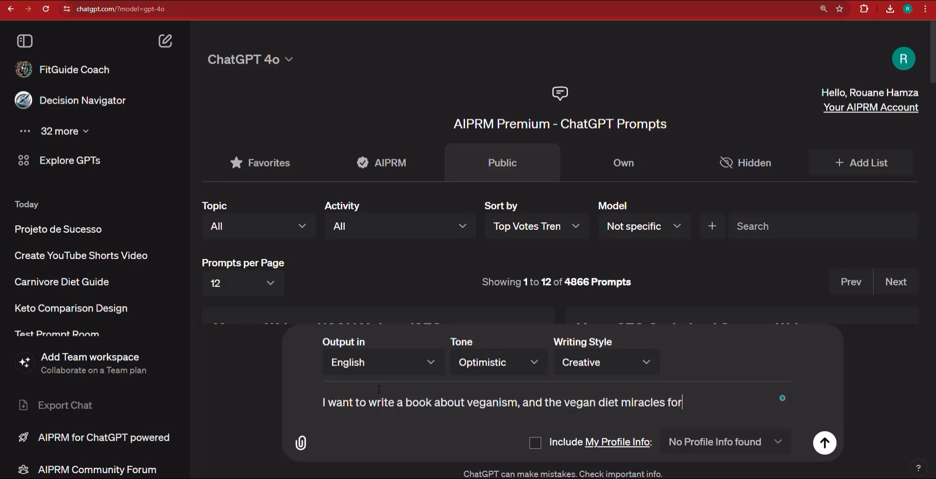
{"action": "type", "text": "people with"}
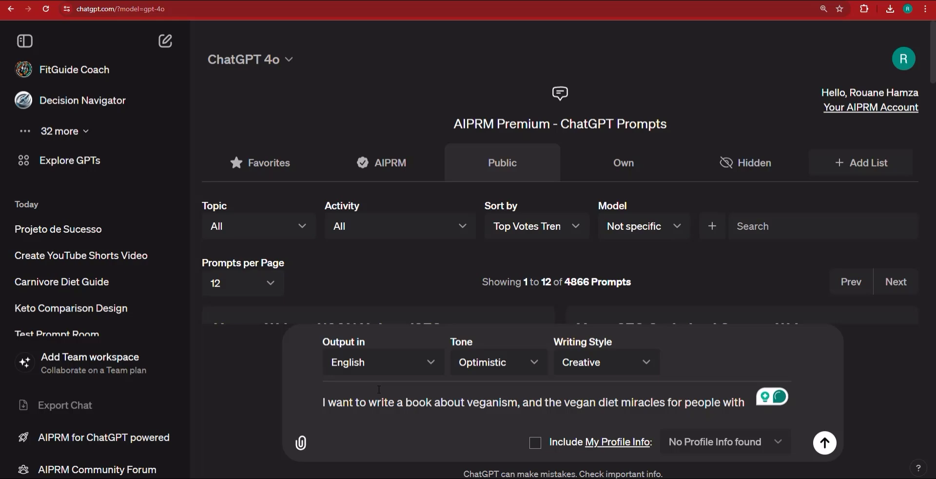
{"action": "type", "text": "chro"}
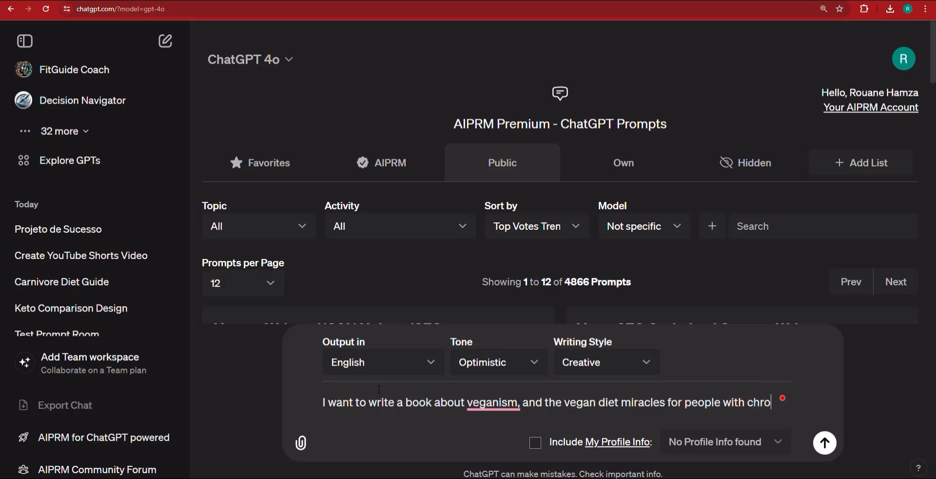
{"action": "type", "text": "nic ilne"}
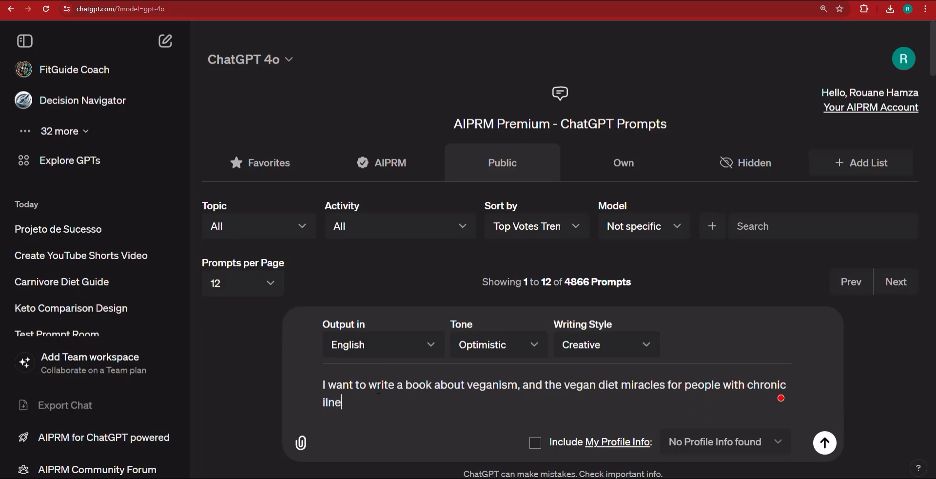
- Continue the prompt with "I want the book to target people with diabetes, so please I ask you to generate an outline for this book for,"
{"action": "type", "text": "sses, I want the b"}
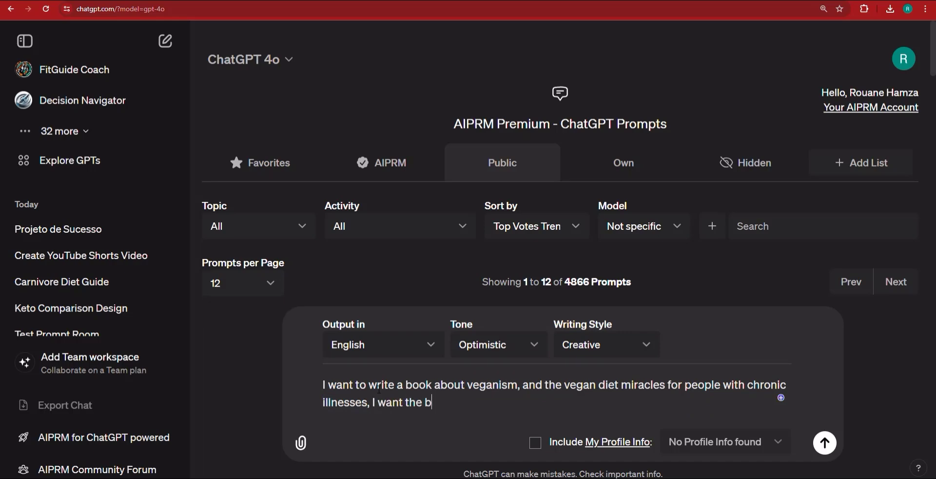
{"action": "type", "text": "ook to target "}
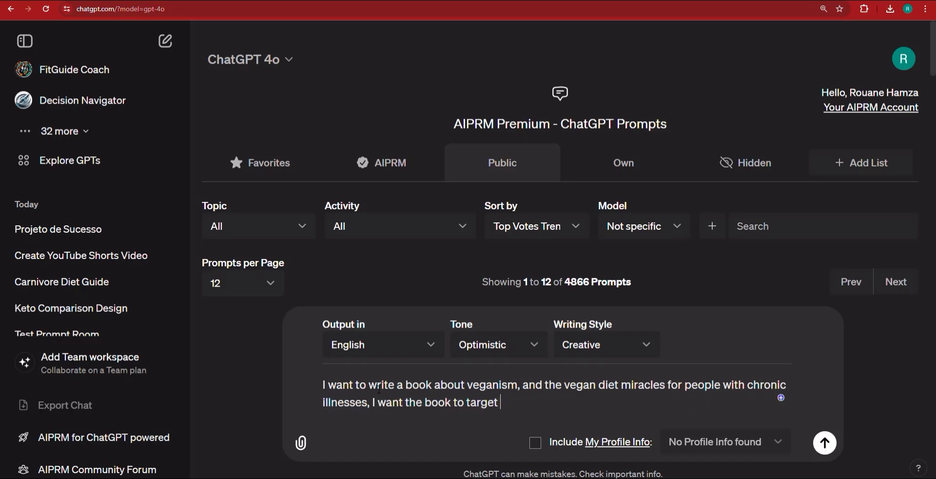
{"action": "type", "text": "people with diab"}
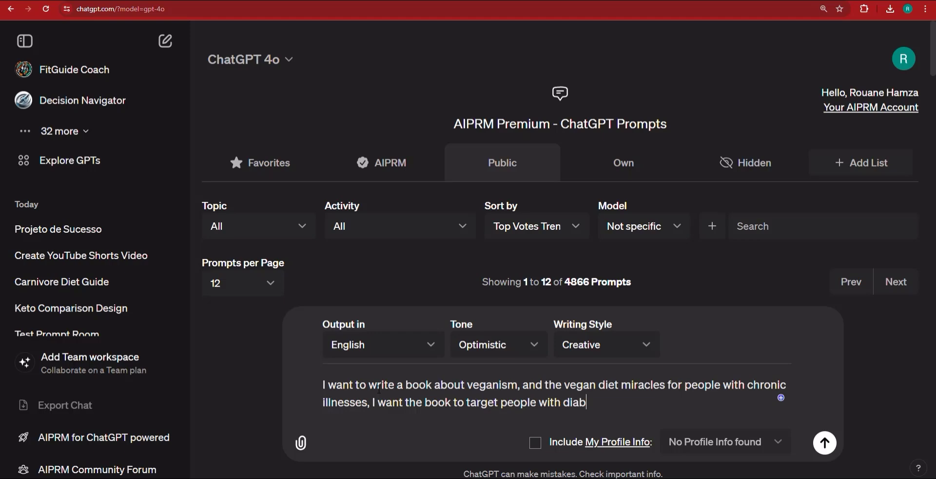
{"action": "type", "text": "etes, so please I"}
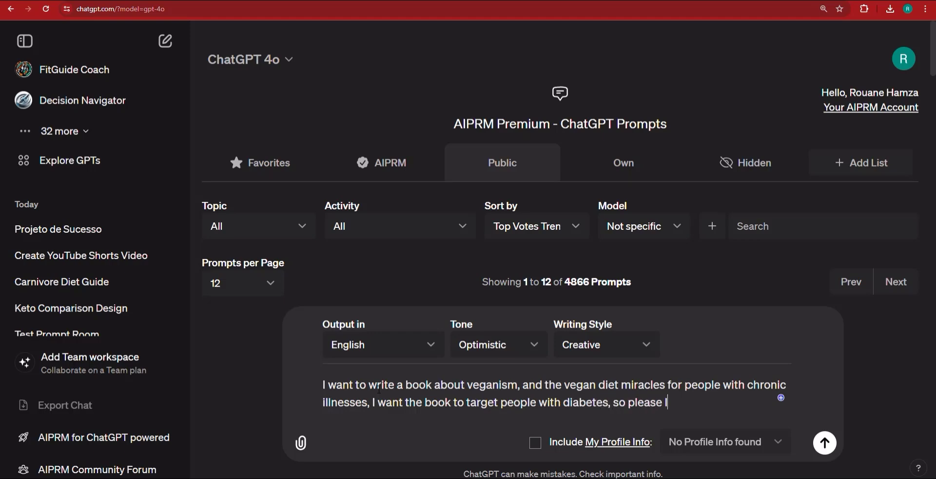
{"action": "type", "text": " ask you to gene"}
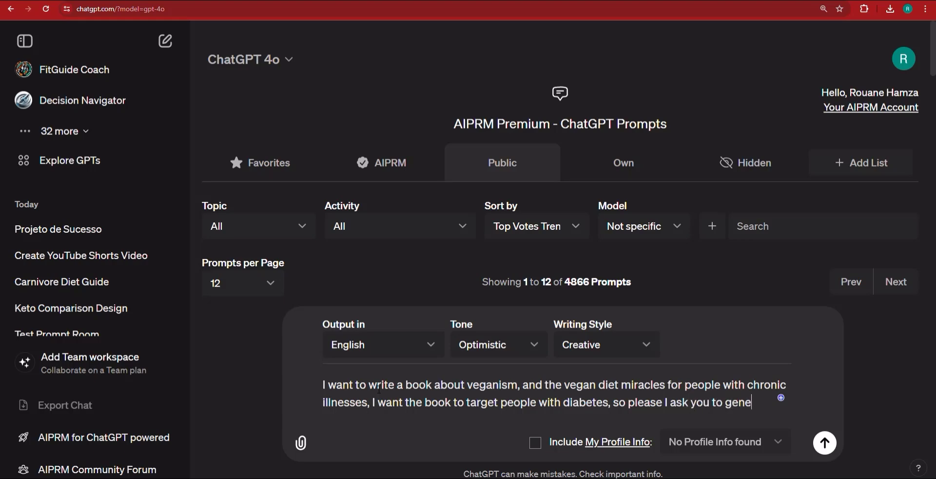
{"action": "type", "text": "rate an outline for th"}
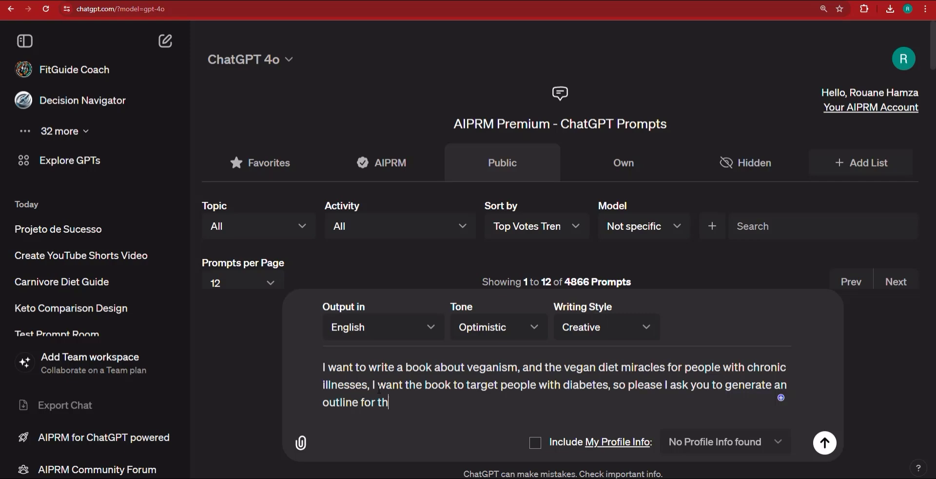
{"action": "type", "text": "is book for, the book"}
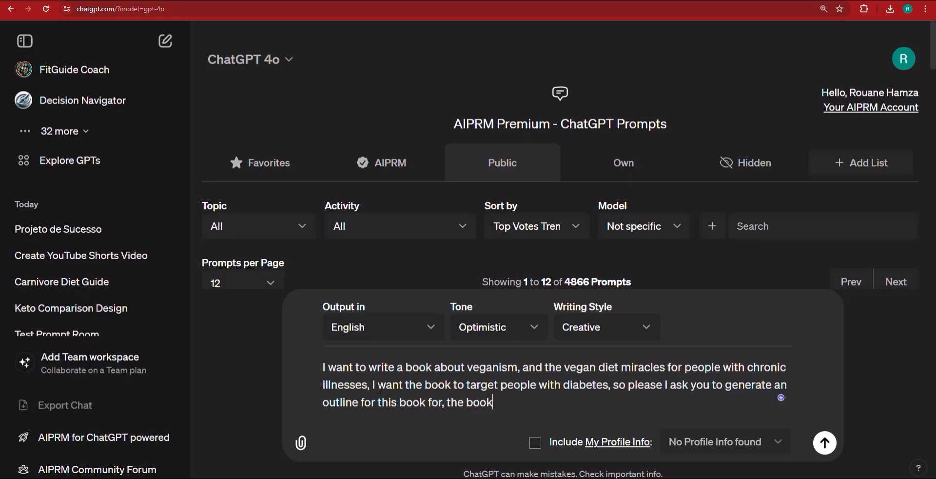
- Add the title request "the book title is for you to suggest, so write a great title for this book," to the prompt
{"action": "type", "text": " is tit"}
{"action": "key", "text": "BackSpace"}
{"action": "key", "text": "BackSpace"}
{"action": "key", "text": "BackSpace"}
{"action": "key", "text": "BackSpace"}
{"action": "key", "text": "BackSpace"}
{"action": "key", "text": "BackSpace"}
{"action": "key", "text": "BackSpace"}
{"action": "key", "text": "BackSpace"}
{"action": "key", "text": "BackSpace"}
{"action": "type", "text": "book title is for you"}
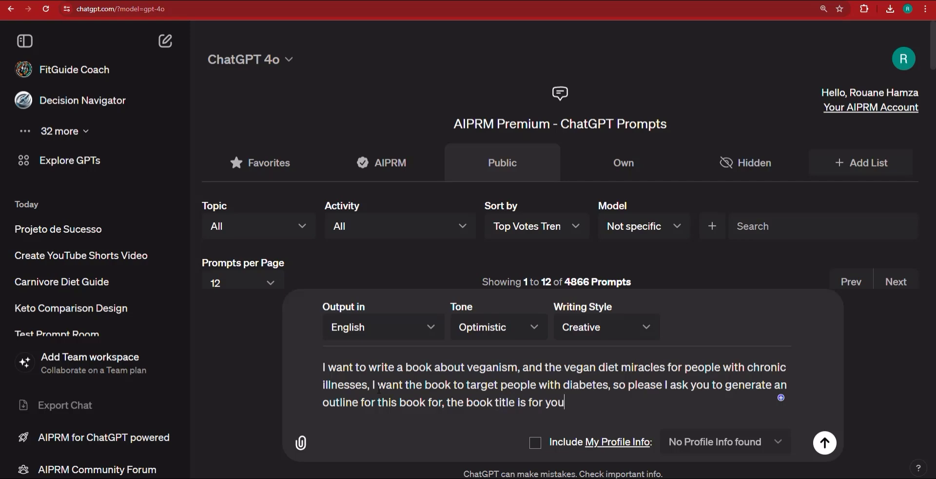
{"action": "type", "text": " to suggest, so write a "}
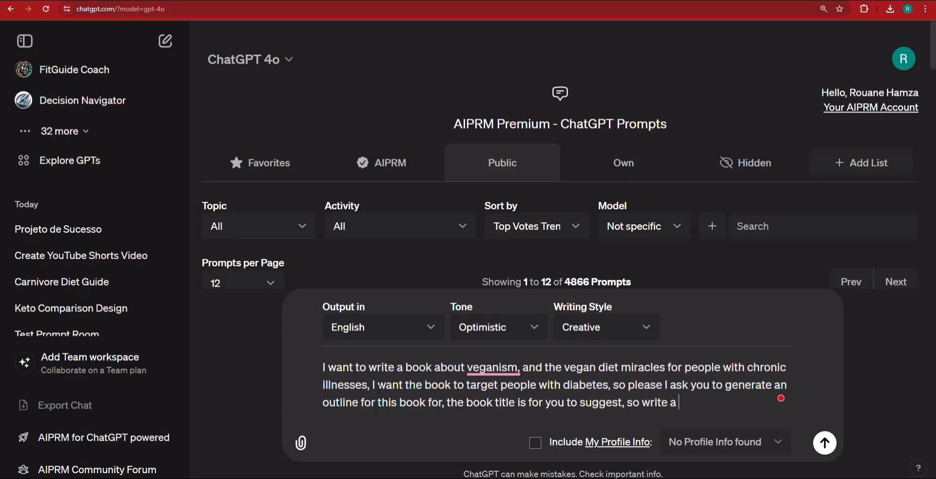
{"action": "type", "text": "gr"}
{"action": "type", "text": "eat title for t"}
{"action": "type", "text": "his book"}
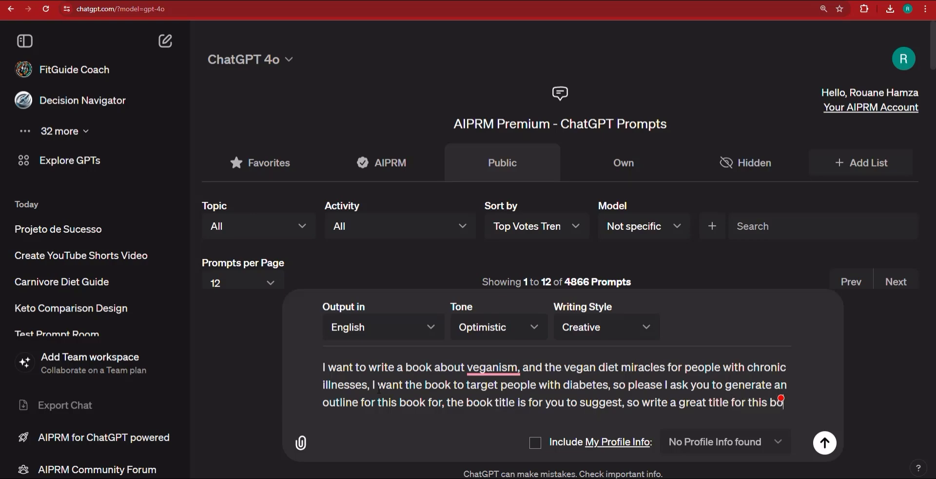
{"action": "type", "text": ", "}
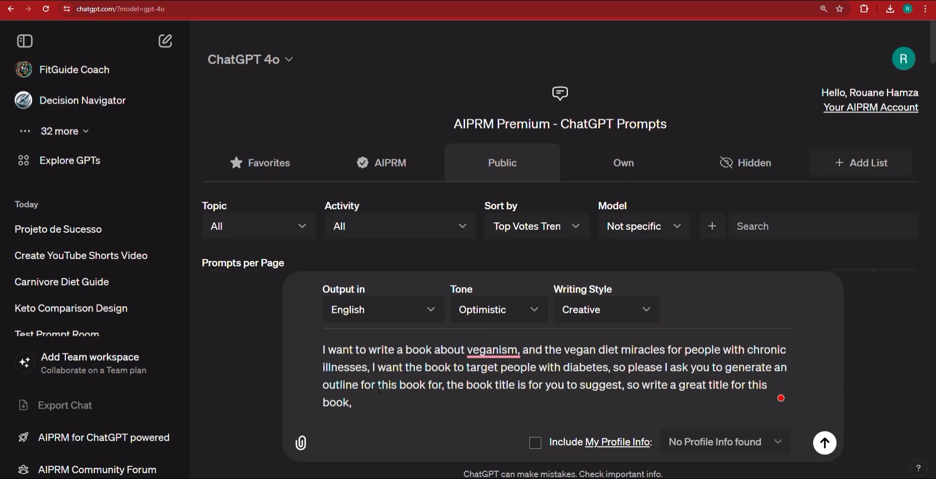
- Add the structure requirement "the book must have 7 chapters, each chapter must have 2 subchapters," to the prompt
{"action": "type", "text": "the book must have"}
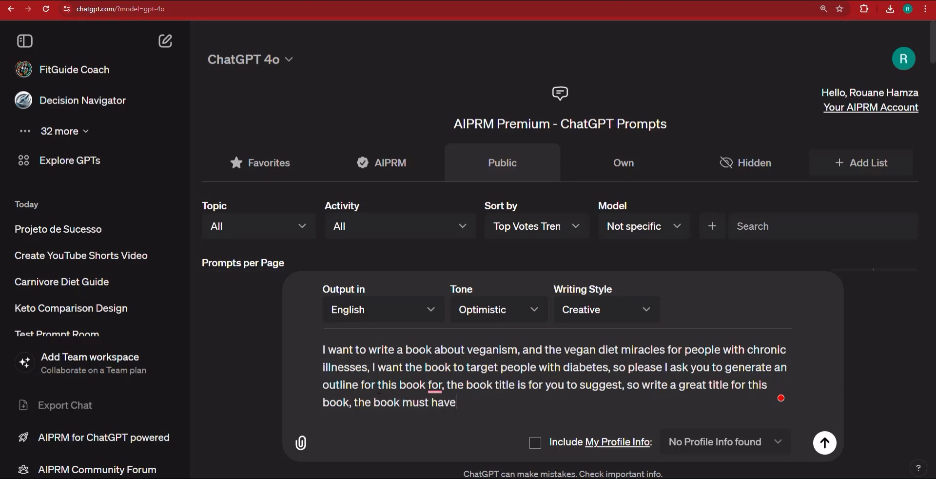
{"action": "type", "text": " 7 chapters, each chapte"}
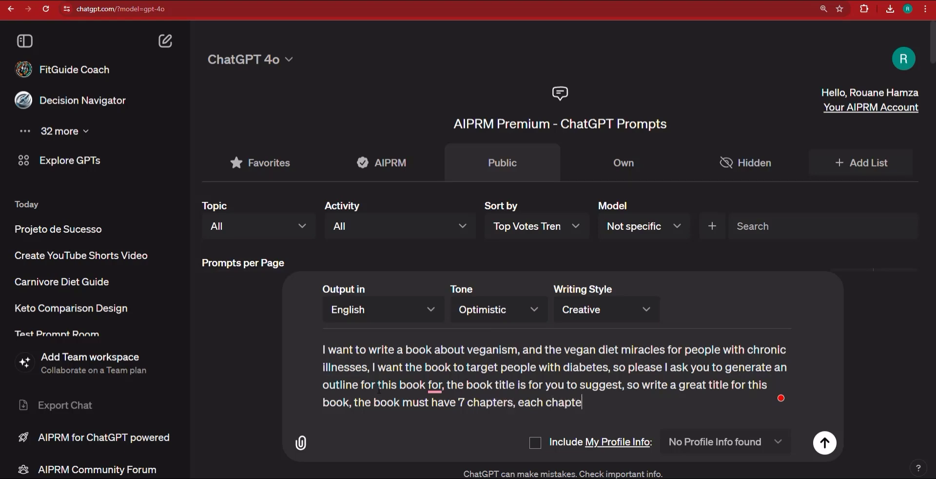
{"action": "type", "text": "r must have 2 subch"}
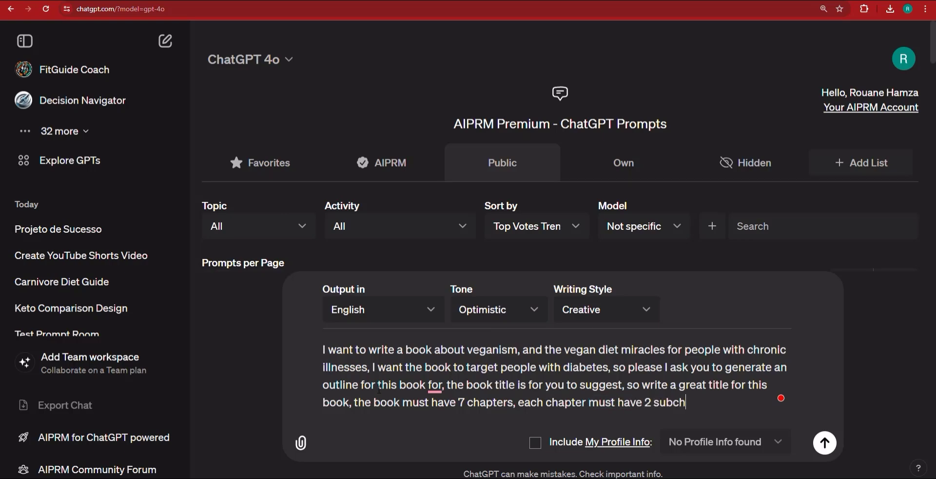
{"action": "type", "text": "apter, you"}
{"action": "key", "text": "BackSpace"}
{"action": "key", "text": "BackSpace"}
{"action": "key", "text": "BackSpace"}
{"action": "key", "text": "BackSpace"}
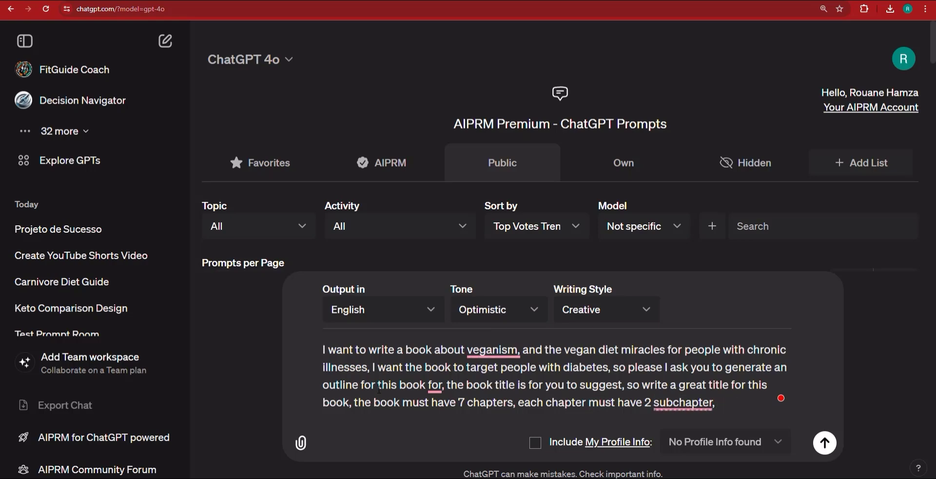
{"action": "type", "text": "yo"}
{"action": "key", "text": "BackSpace"}
{"action": "key", "text": "BackSpace"}
{"action": "type", "text": "s"}
{"action": "key", "text": "BackSpace"}
{"action": "type", "text": "s"}
{"action": "key", "text": "BackSpace"}
{"action": "key", "text": "BackSpace"}
{"action": "key", "text": "BackSpace"}
{"action": "type", "text": "s"}
{"action": "key", "text": "BackSpace"}
{"action": "type", "text": "rs "}
- Add the requirement "and it must have a medical disclaimer at the introduction," to the prompt
{"action": "type", "text": " nd"}
{"action": "key", "text": "BackSpace"}
{"action": "key", "text": "BackSpace"}
{"action": "key", "text": "BackSpace"}
{"action": "type", "text": "an"}
{"action": "key", "text": "BackSpace"}
{"action": "key", "text": "BackSpace"}
{"action": "type", "text": "and it must have "}
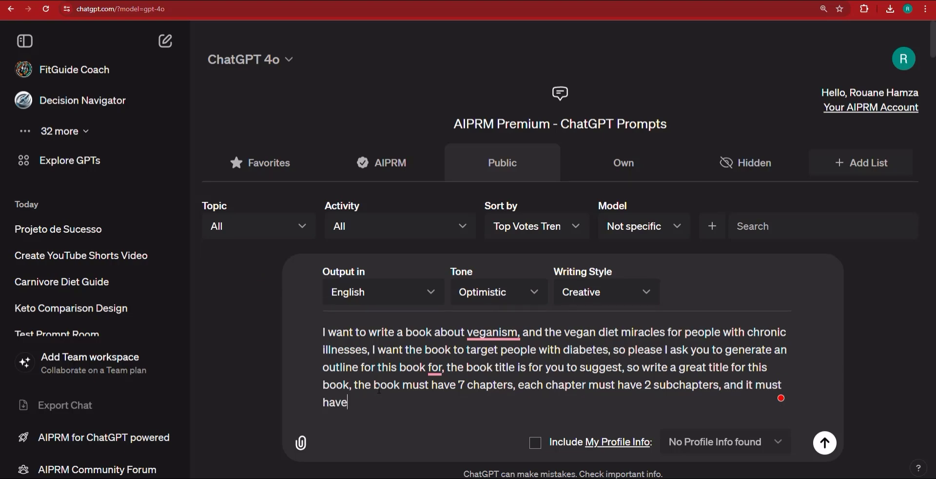
{"action": "type", "text": "a medical"}
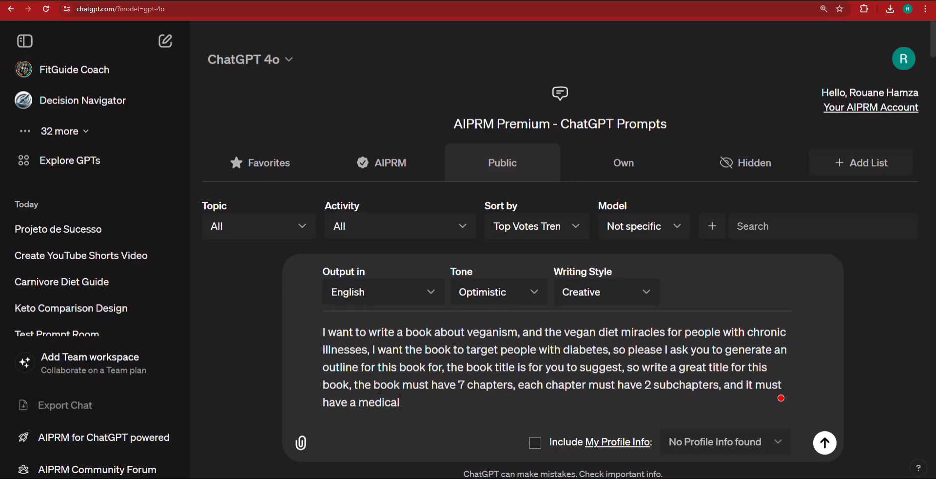
{"action": "type", "text": " disclaimer a"}
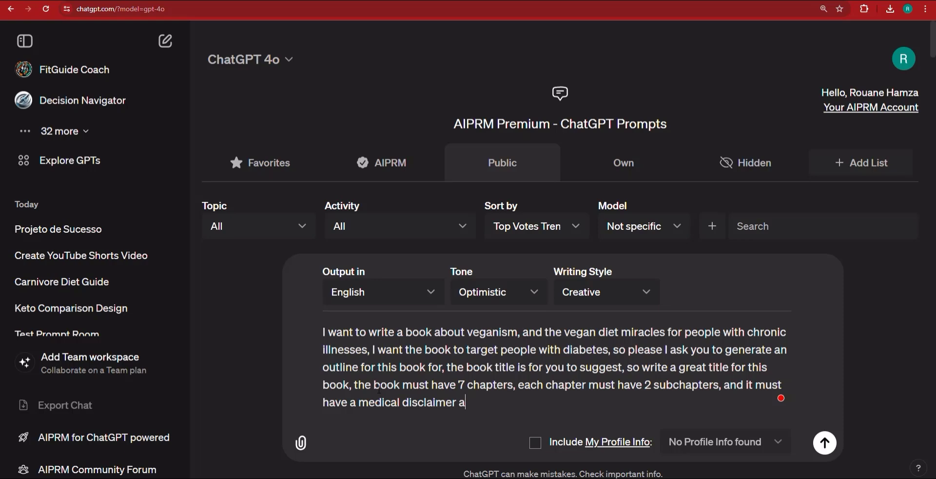
{"action": "type", "text": "t the introduc"}
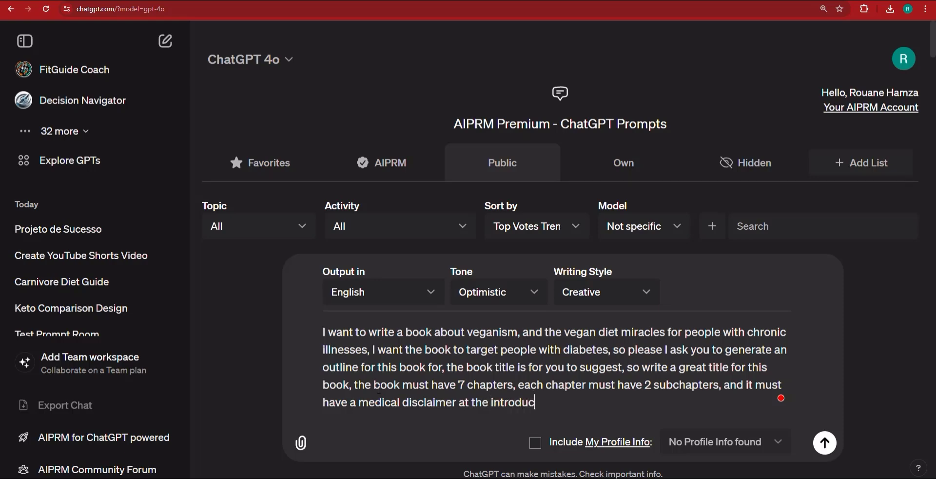
- Continue the prompt with "also the copyright page should come after the introduction,"
{"action": "type", "text": "tion, also the copyri"}
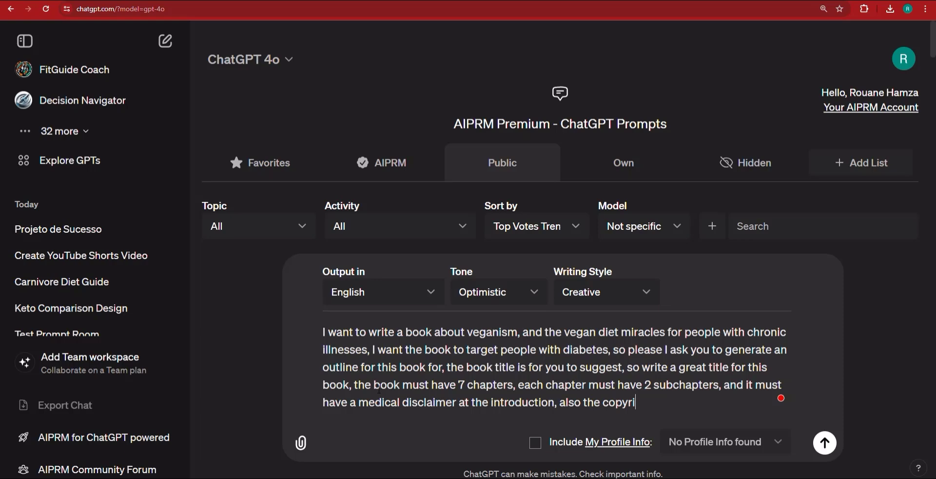
{"action": "type", "text": "ght page should "}
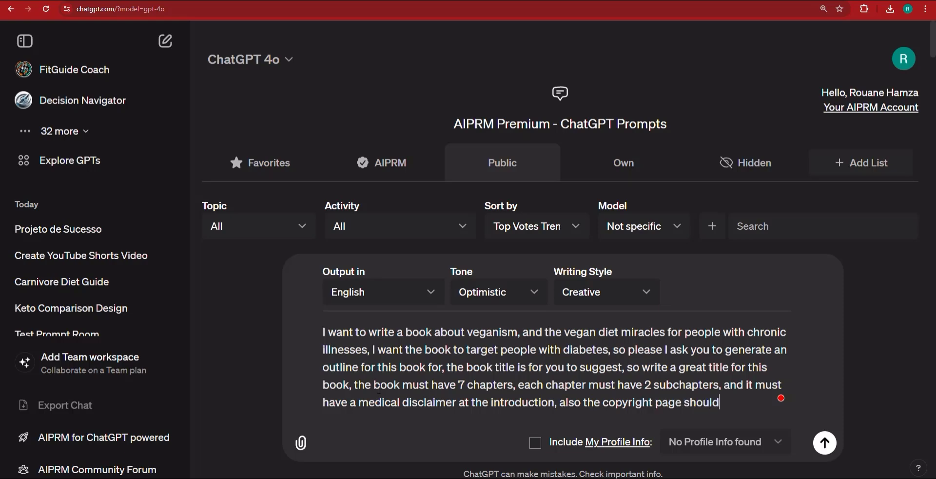
{"action": "type", "text": "come after the int"}
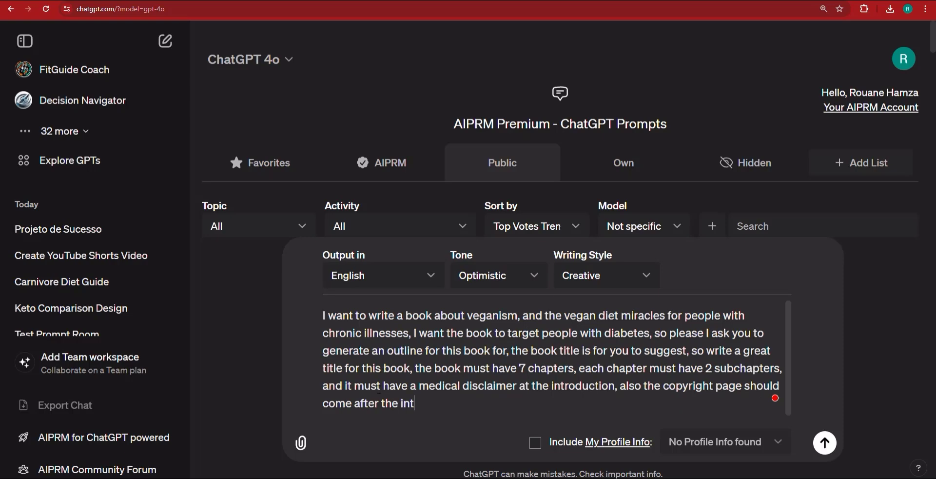
{"action": "type", "text": "ro"}
{"action": "key", "text": "BackSpace"}
{"action": "type", "text": "roduction, and it sh"}
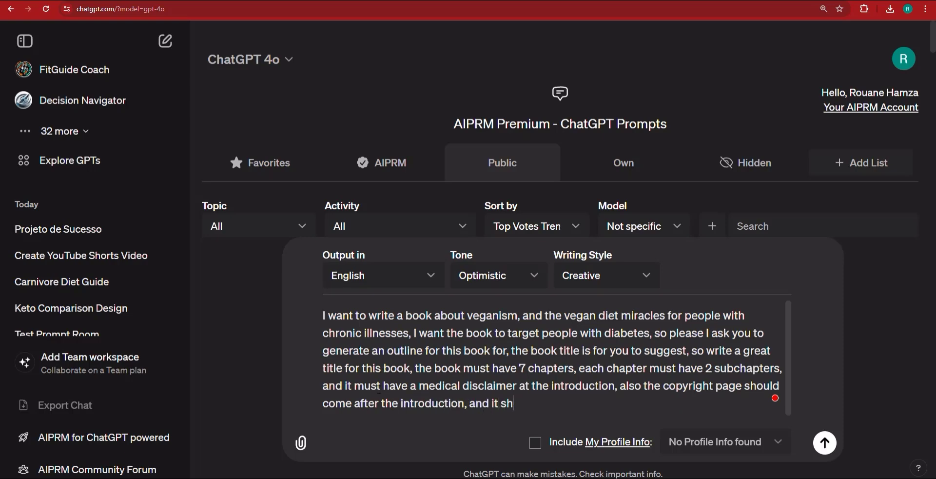
- Add the copyright instruction "and it should make sure that people do not take my work without asking for permission." to the prompt
{"action": "type", "text": "ould make sure that peo"}
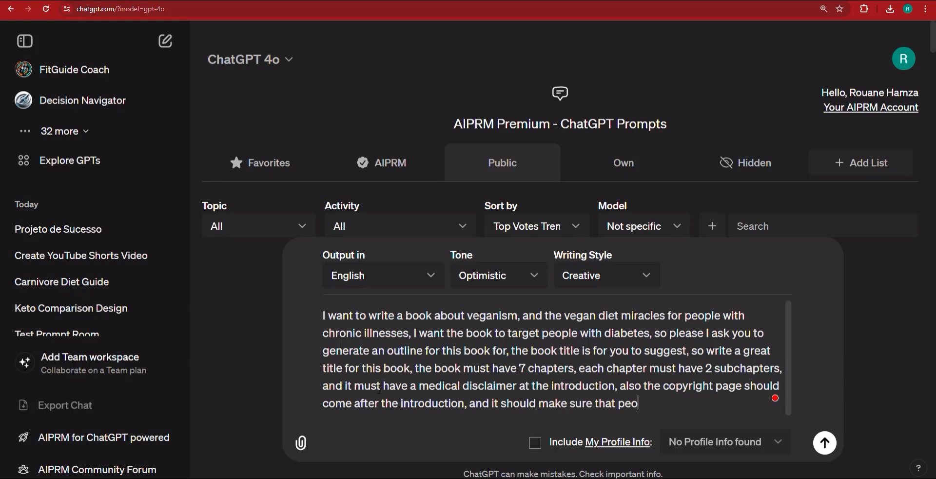
{"action": "type", "text": "ple do not take my"}
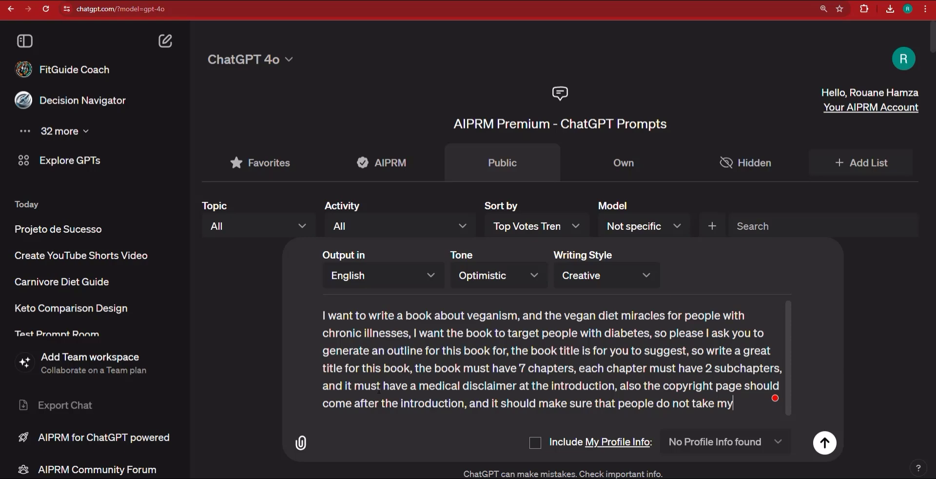
{"action": "type", "text": " work without a"}
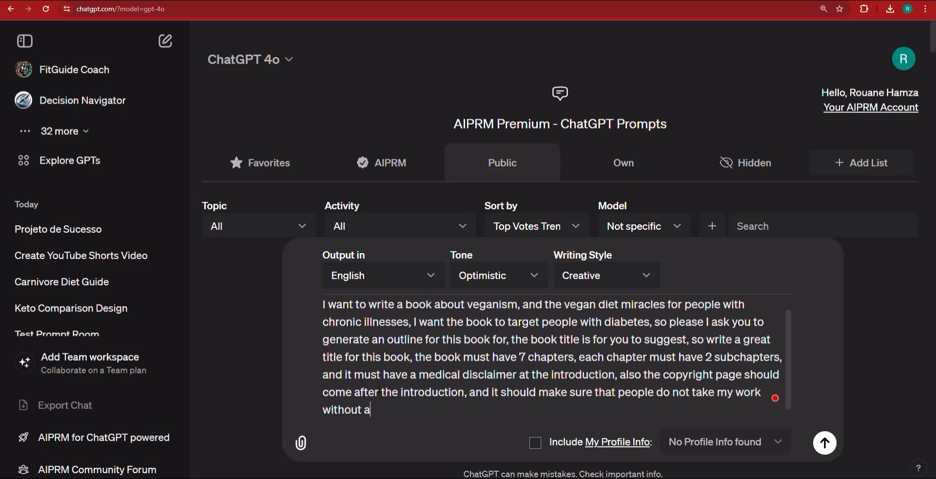
{"action": "type", "text": "kiking for persmission."}
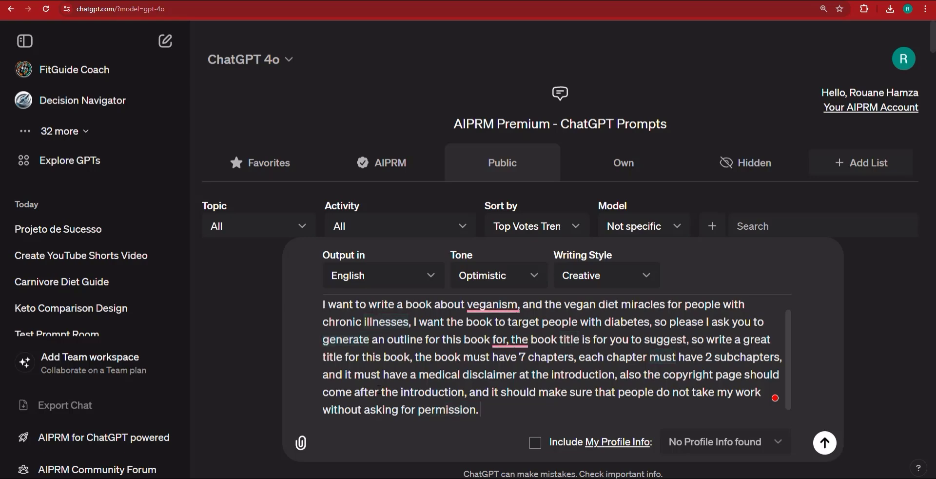
- Open Google in a new browser tab and search for "Vegan diet pdf book"
{"action": "key", "text": "ctrl+t"}
{"action": "type", "text": "g"}
{"action": "key", "text": "Return"}
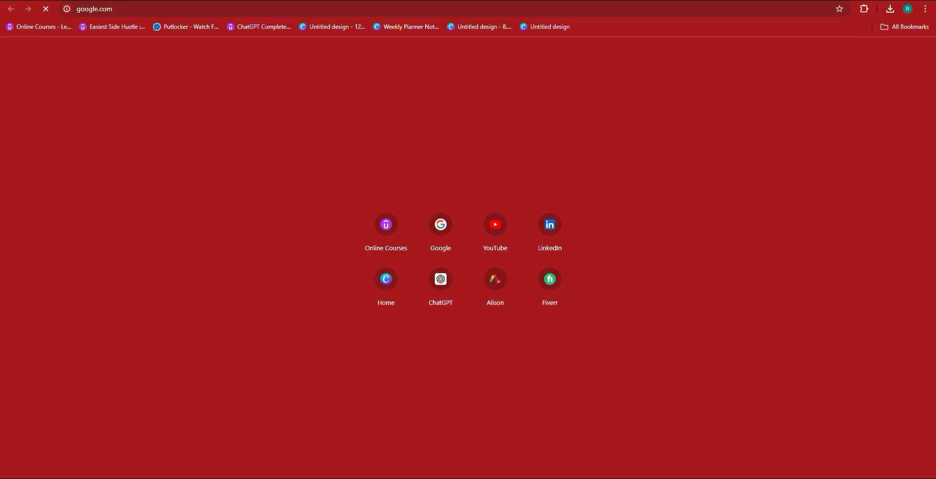
{"action": "type", "text": "V"}
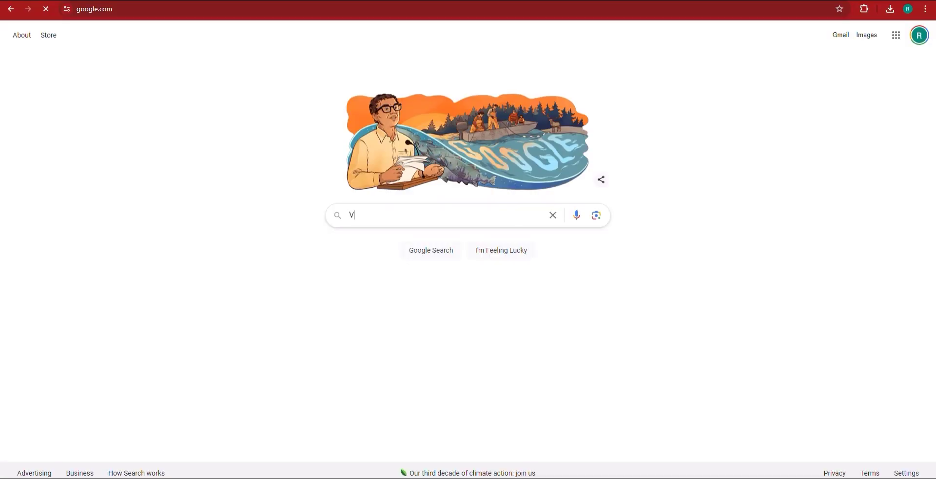
{"action": "type", "text": "EG"}
{"action": "key", "text": "BackSpace"}
{"action": "key", "text": "BackSpace"}
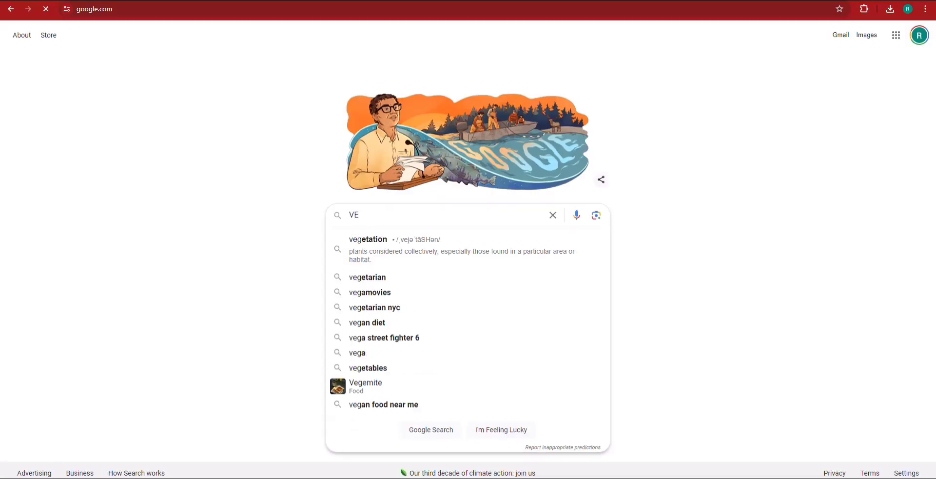
{"action": "type", "text": "egan d"}
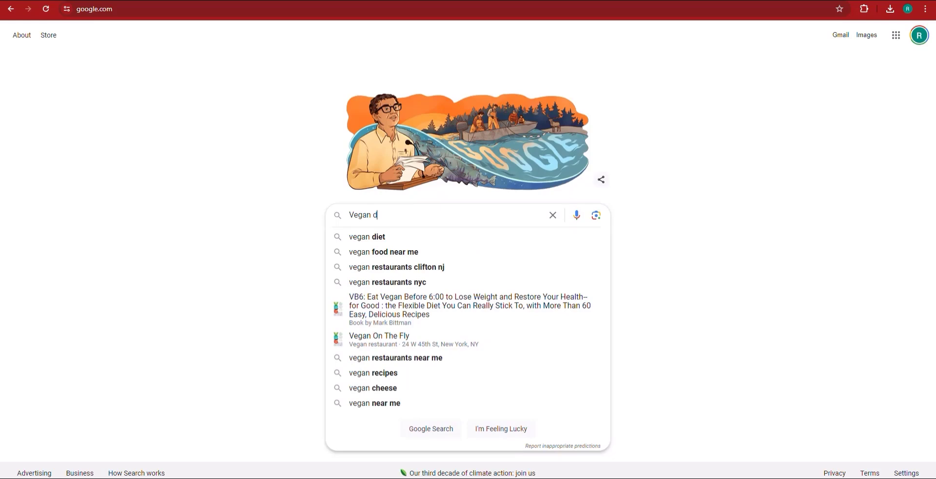
{"action": "type", "text": "iet pd"}
{"action": "key", "text": "BackSpace"}
{"action": "type", "text": "pdf book"}
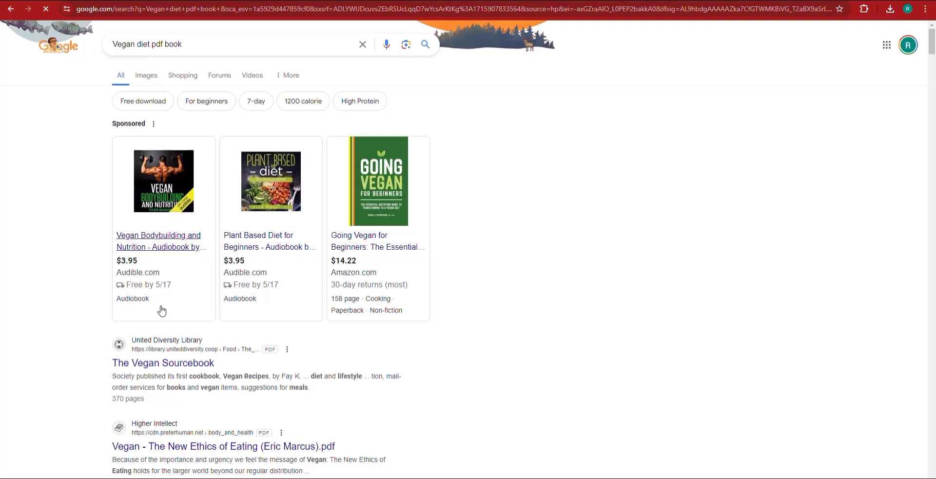
- Open The Vegan Sourcebook PDF from the search results and save it to the Downloads folder as The_Vegan_Sourcebook
{"action": "scroll", "coordinate": [159, 261], "scroll_direction": "down", "scroll_amount": 2}
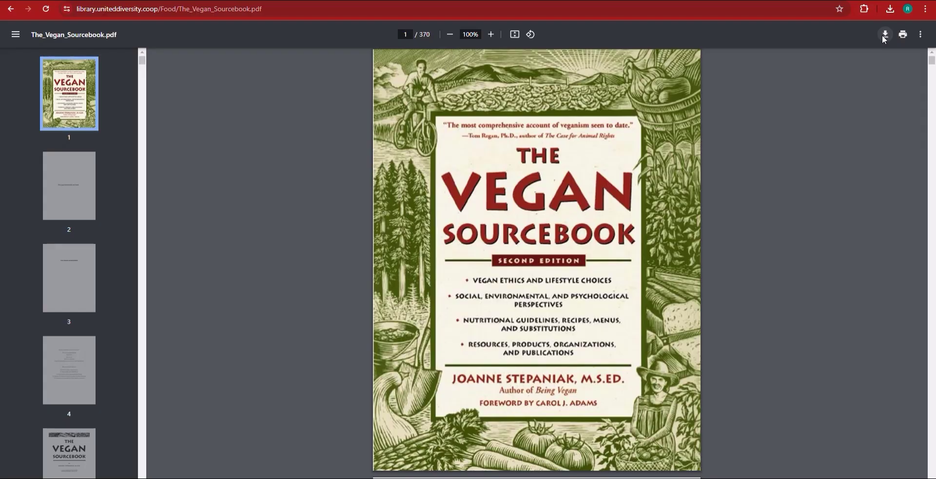
{"action": "left_click", "coordinate": [884, 34]}
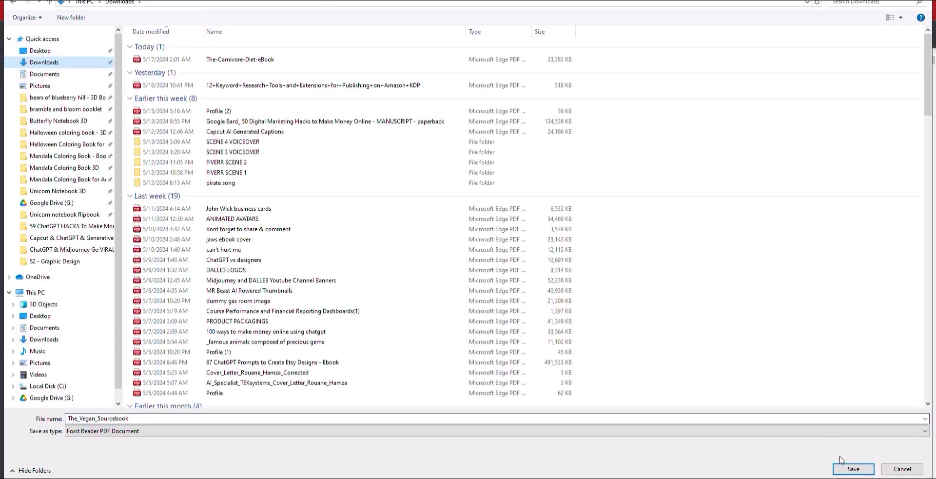
{"action": "left_click", "coordinate": [848, 468]}
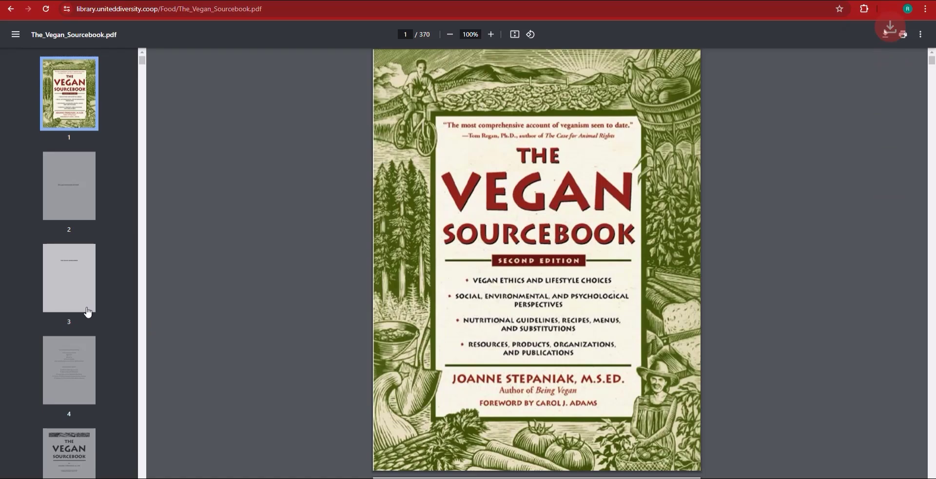
{"action": "scroll", "coordinate": [89, 312], "scroll_direction": "down", "scroll_amount": 3}
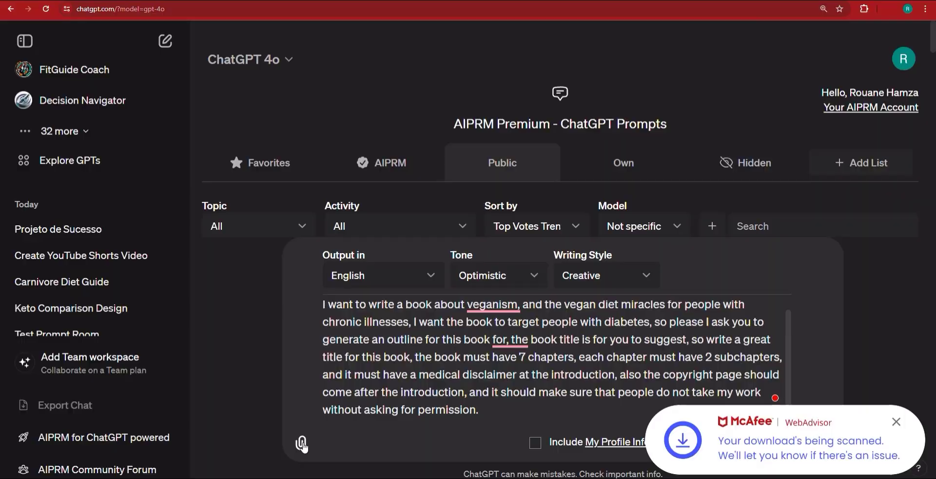
- Return to ChatGPT and attach The_Vegan_Sourcebook PDF from the Downloads folder to the prompt
{"action": "left_click", "coordinate": [301, 444]}
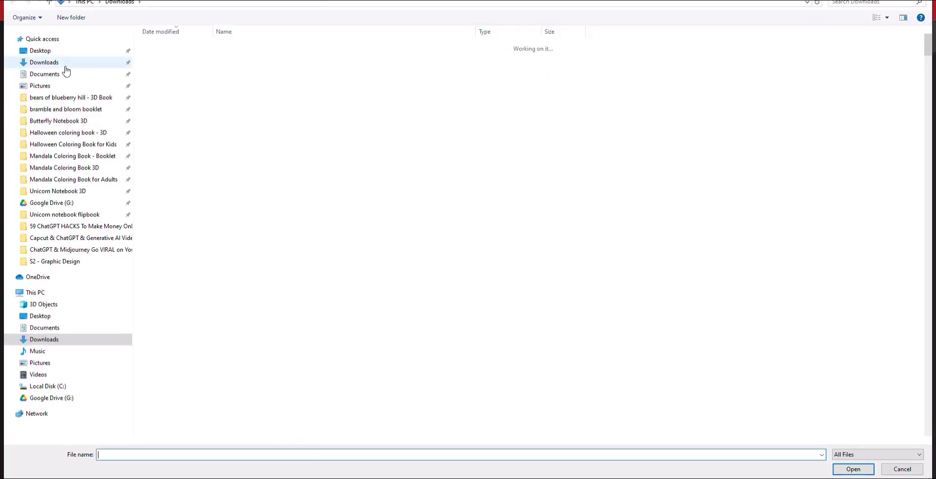
{"action": "left_click", "coordinate": [65, 67]}
{"action": "left_click", "coordinate": [270, 59]}
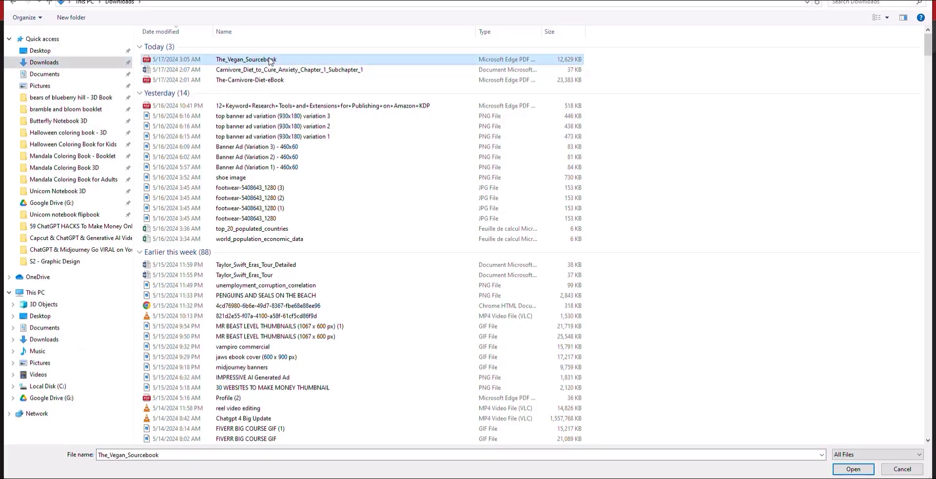
{"action": "double_click", "coordinate": [269, 60]}
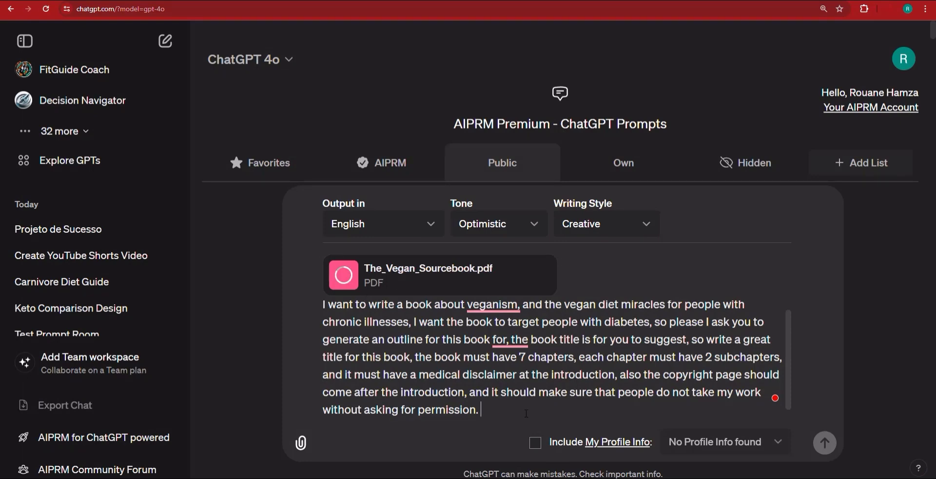
- Add "I want this book to be emotional, and to be from a personal story of a person from your imagination who had diabetes" to the prompt
{"action": "type", "text": "I want this book to be "}
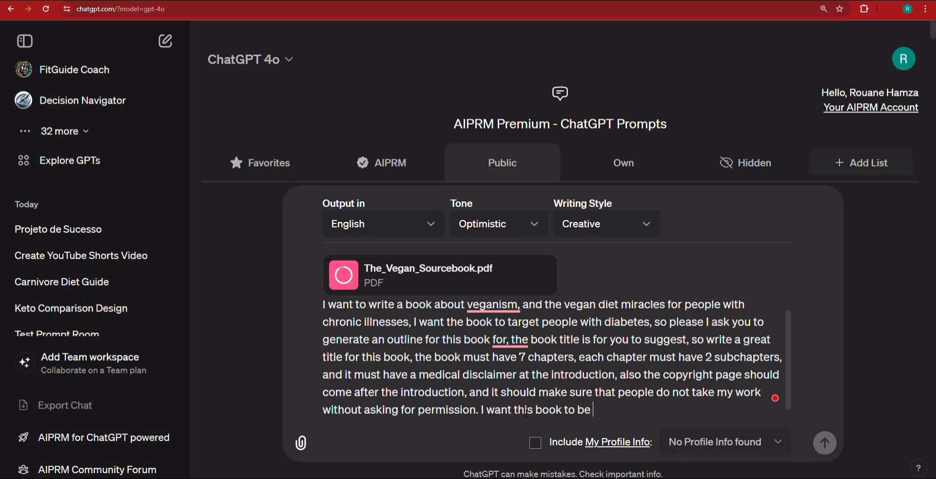
{"action": "type", "text": "emotional, a"}
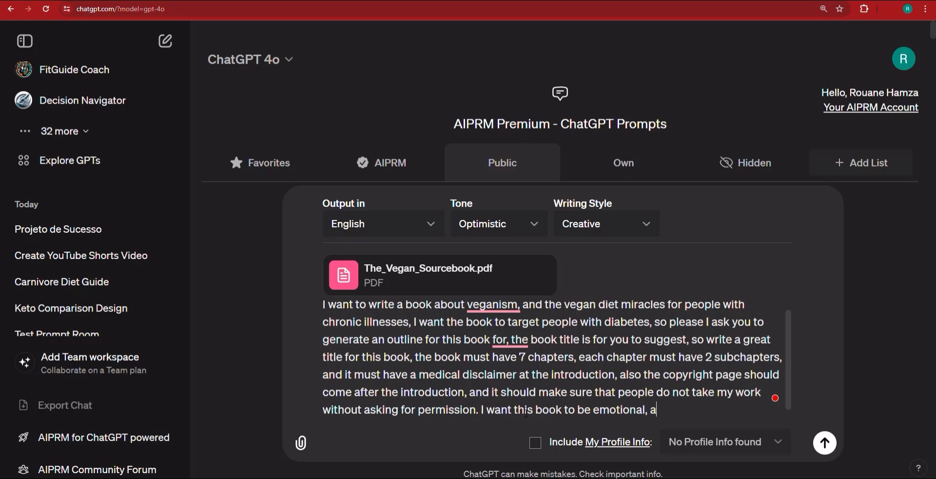
{"action": "type", "text": "nd to be from a personal s"}
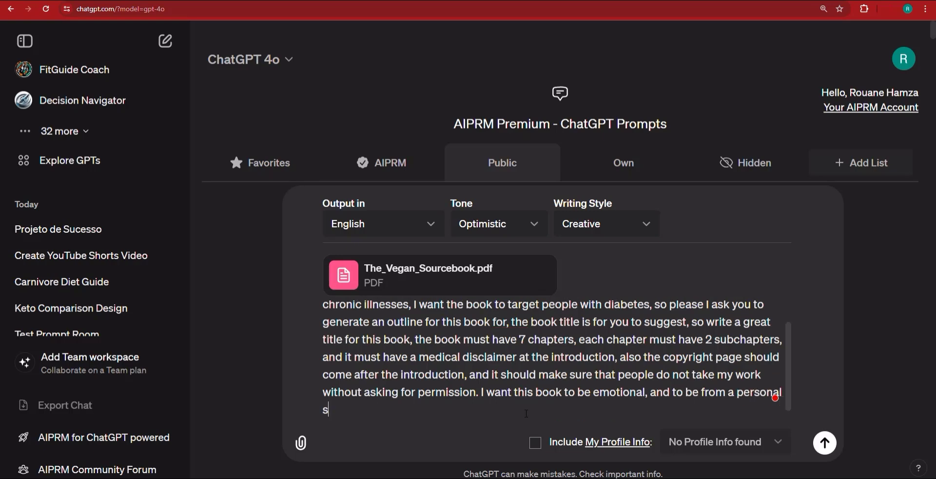
{"action": "type", "text": "tory of a person"}
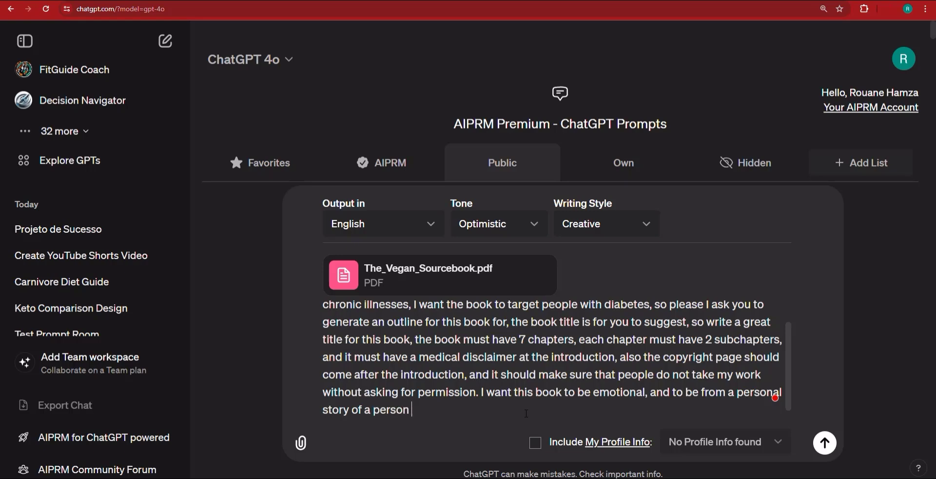
{"action": "type", "text": " from your imagination "}
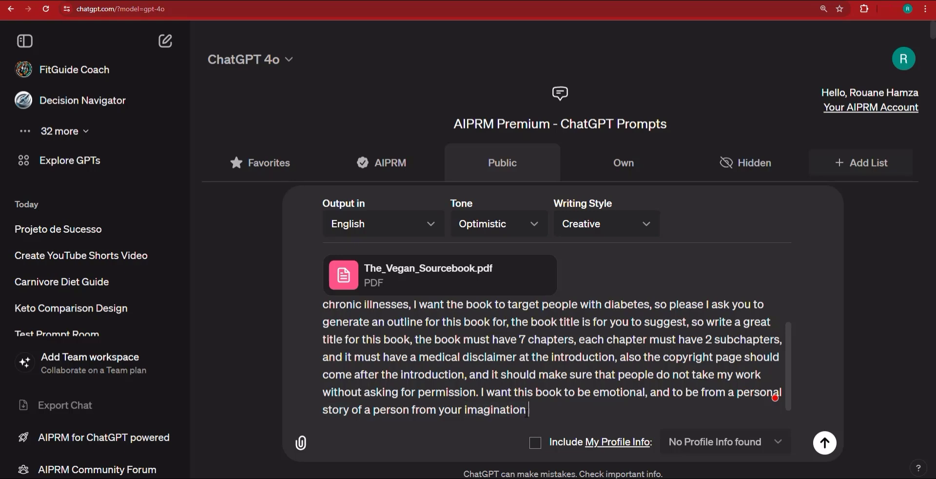
{"action": "type", "text": "who had diabetes"}
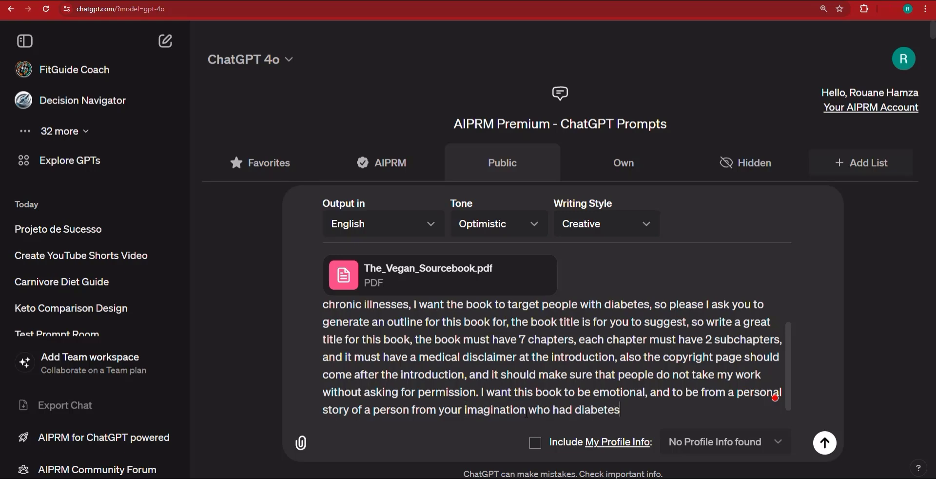
- Continue the prompt after "diabetes" with ", and now is not really taking pills anymore,"
{"action": "type", "text": ", and now is not"}
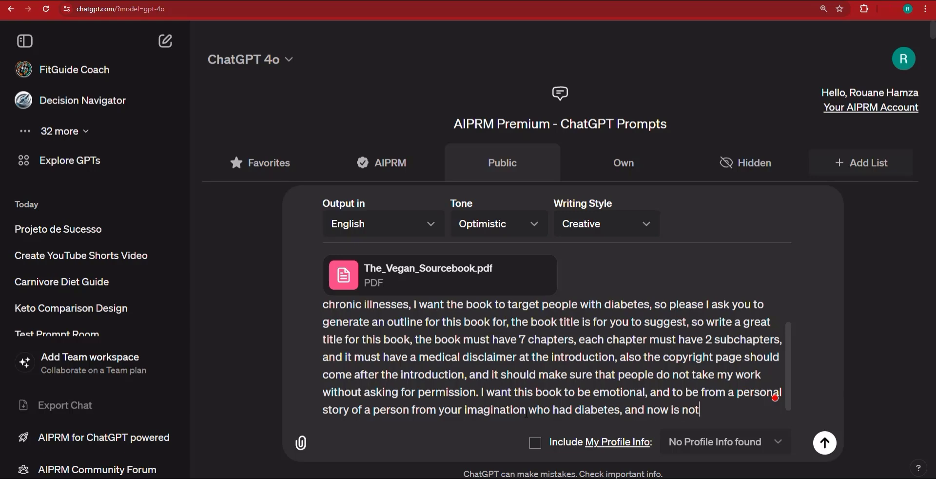
{"action": "type", "text": " really taking pi"}
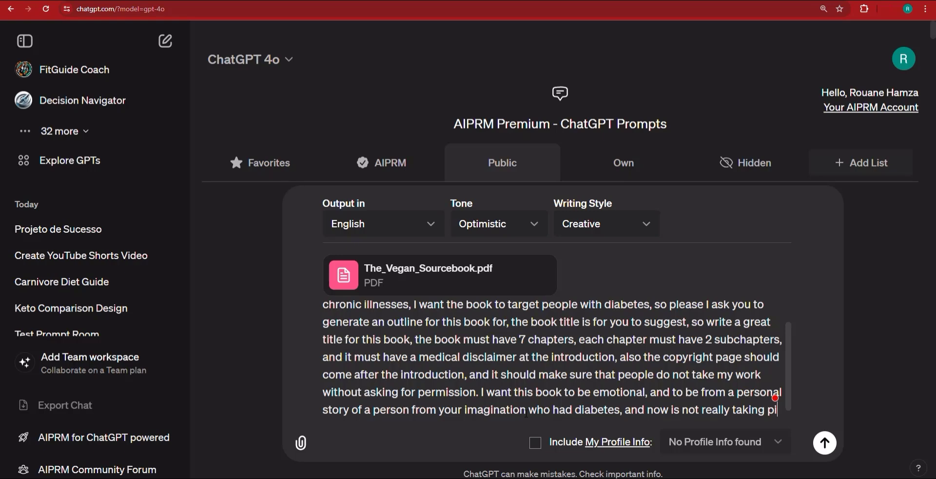
{"action": "type", "text": "lls an"}
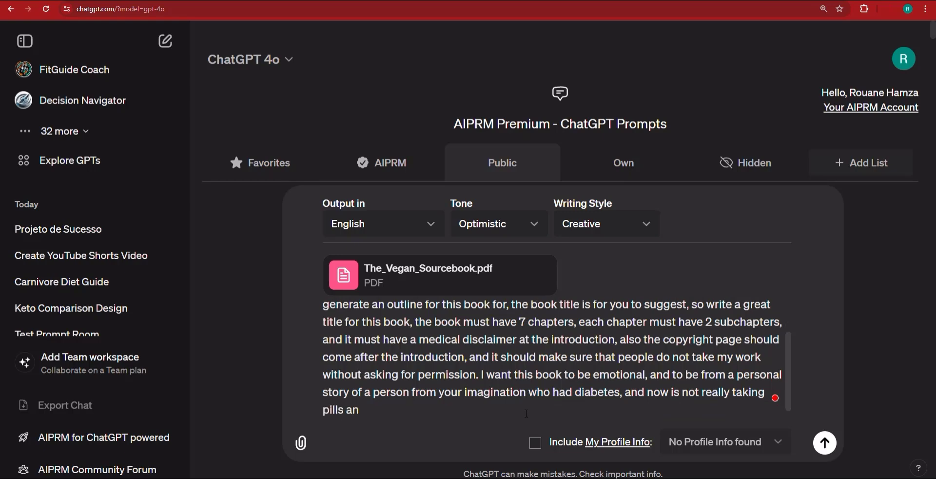
{"action": "type", "text": "ymore, nd "}
{"action": "type", "text": "an"}
{"action": "key", "text": "BackSpace"}
{"action": "key", "text": "BackSpace"}
{"action": "key", "text": "BackSpace"}
{"action": "key", "text": "BackSpace"}
- Add "and because of the vegan diet, has basically became much healthier," to the prompt
{"action": "type", "text": "and becuase "}
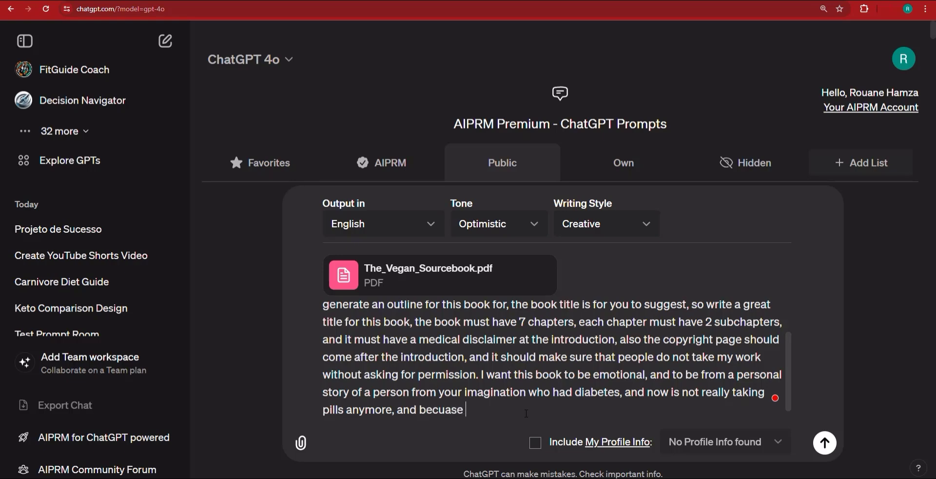
{"action": "type", "text": "of the vegan diet, "}
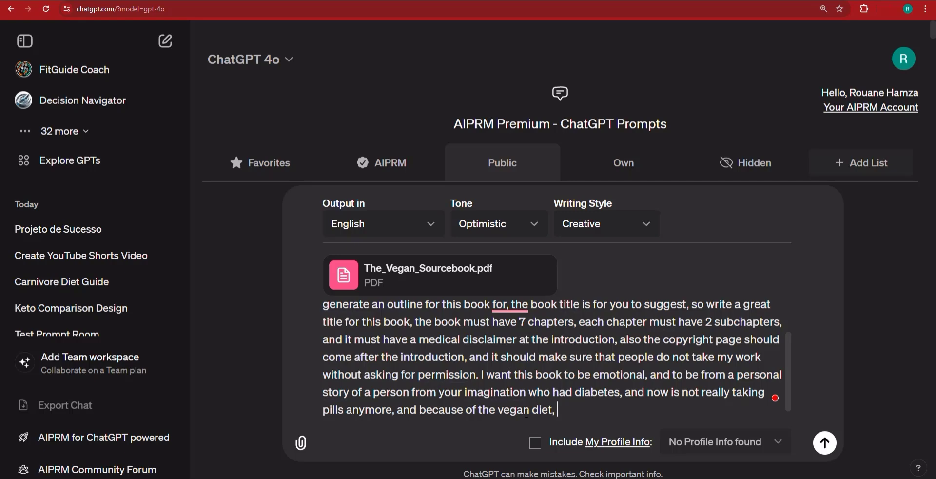
{"action": "type", "text": "has basc"}
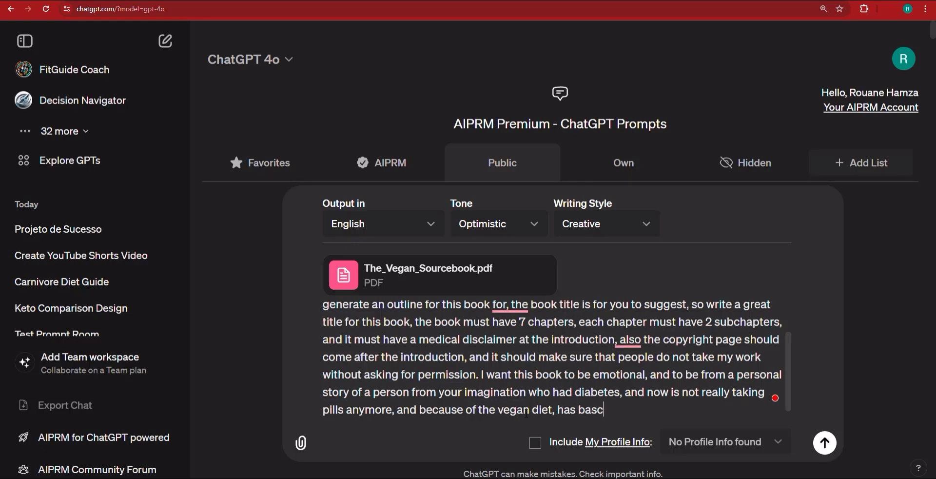
{"action": "type", "text": "i"}
{"action": "key", "text": "BackSpace"}
{"action": "key", "text": "BackSpace"}
{"action": "type", "text": "ically became much he"}
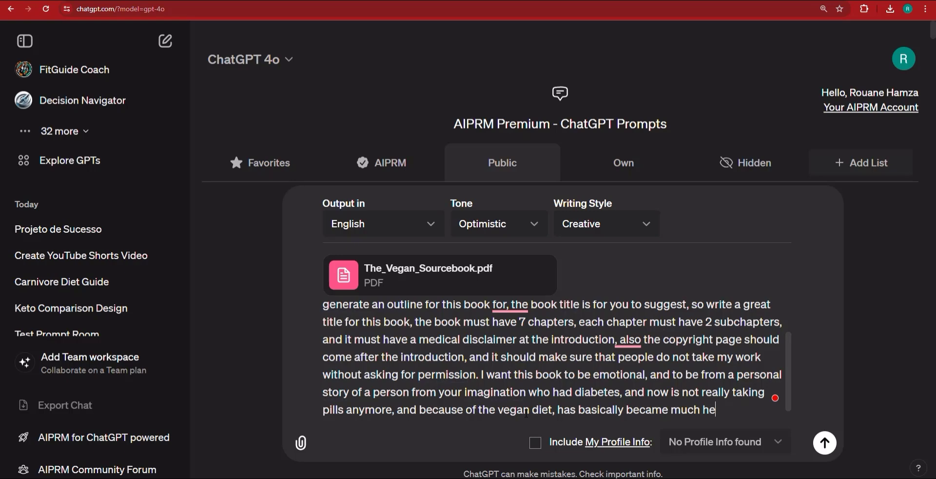
{"action": "type", "text": "althier,"}
- Add "because people will relate more if the book is about a person instead of it being about some" to the prompt
{"action": "type", "text": "bec"}
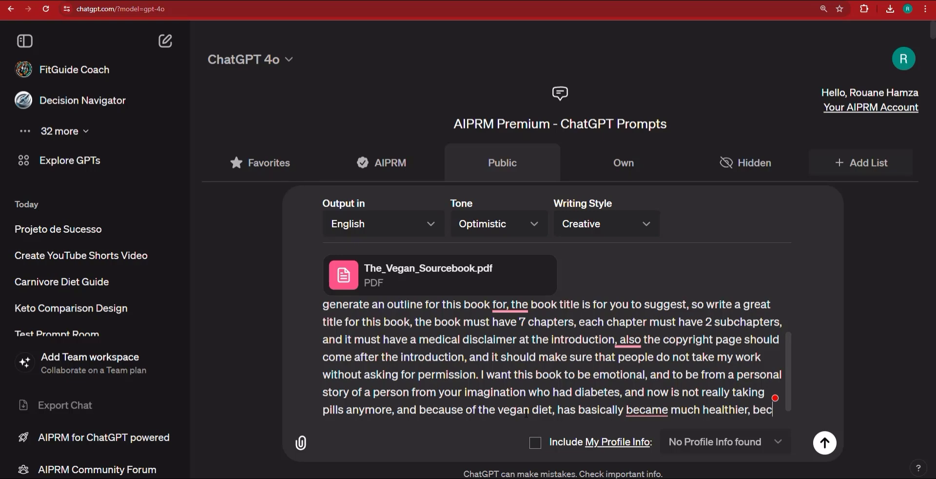
{"action": "type", "text": "ause people w"}
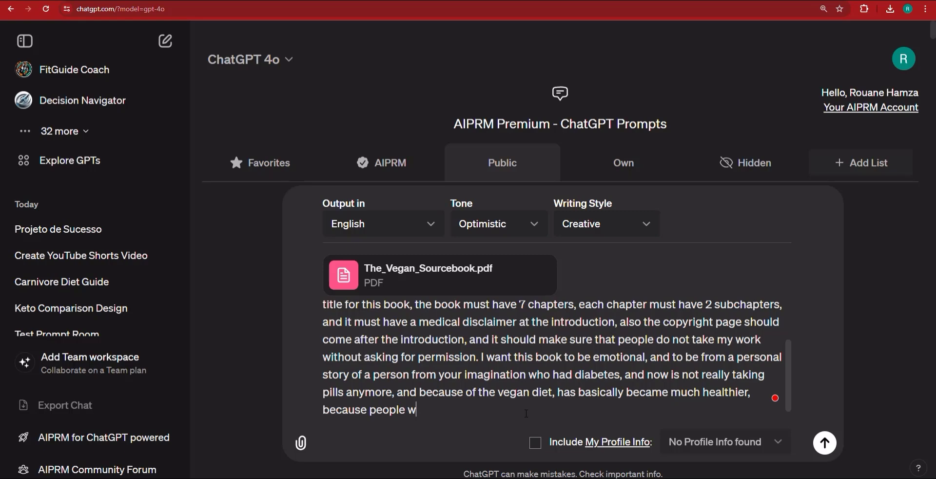
{"action": "type", "text": "ill relate mor"}
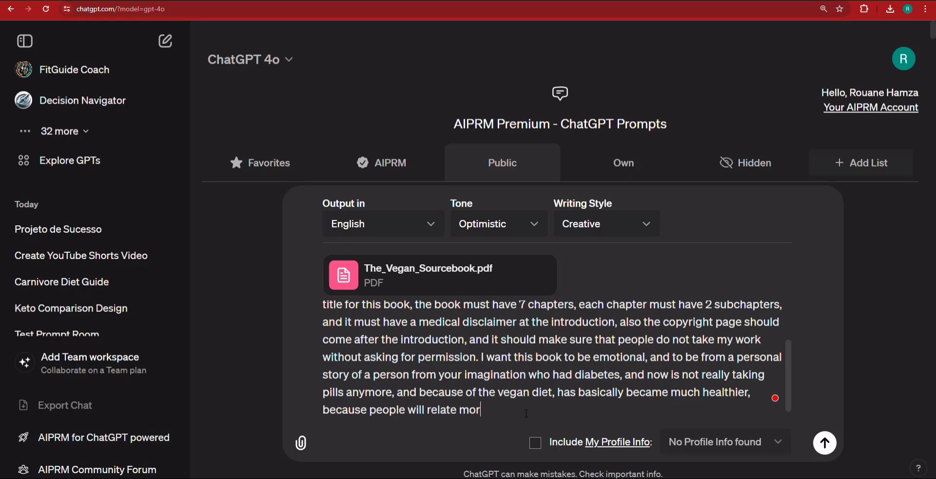
{"action": "type", "text": "e if the book is about a perso"}
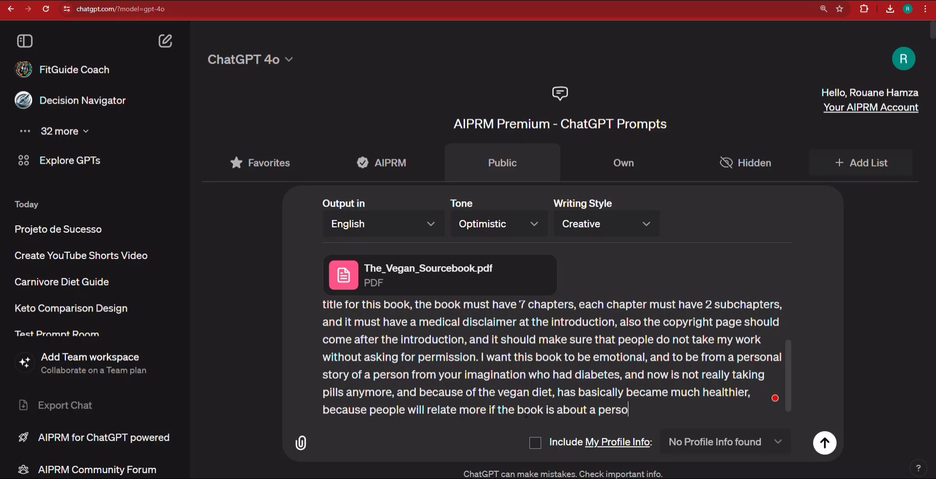
{"action": "type", "text": "n insteadof it being about "}
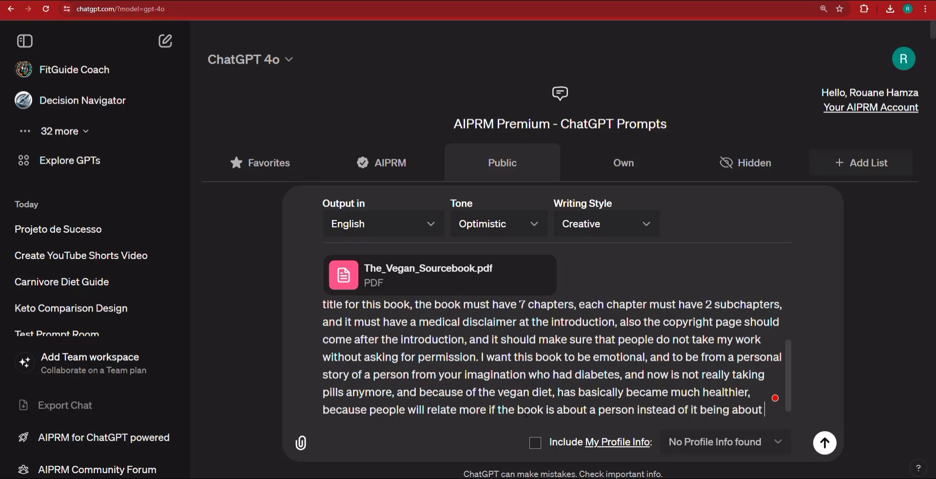
{"action": "type", "text": "so"}
{"action": "key", "text": "BackSpace"}
{"action": "type", "text": "ome"}
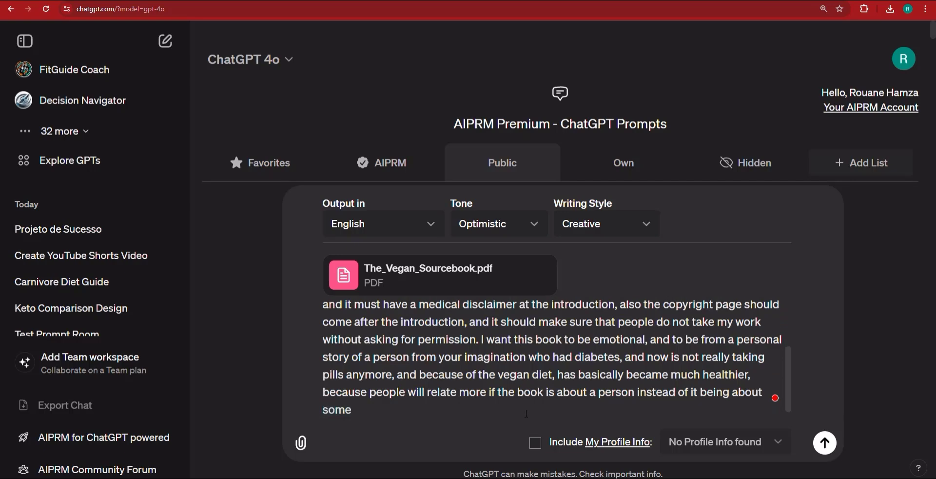
- Continue the prompt with "tips, so introduce the persona, and make sure to make it emotional, talk about his past struggles with"
{"action": "type", "text": " tips, so introduce the pe"}
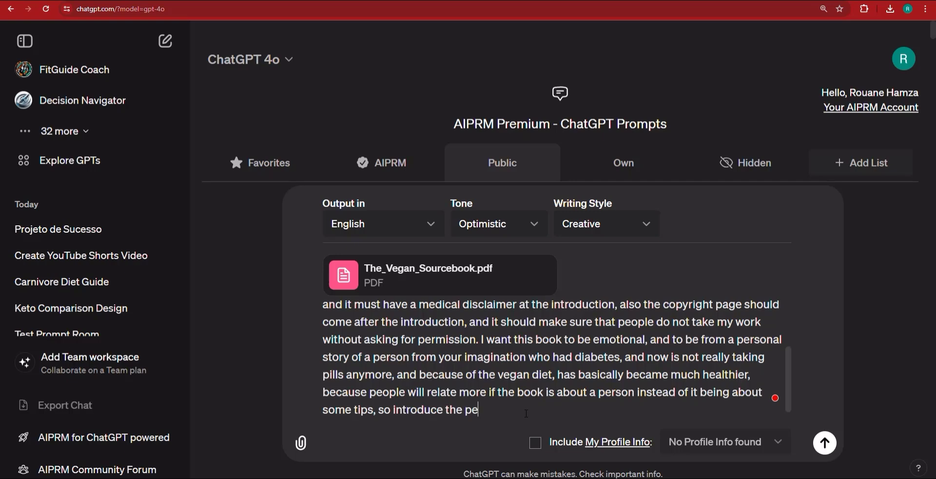
{"action": "type", "text": "rsona, and make sure to "}
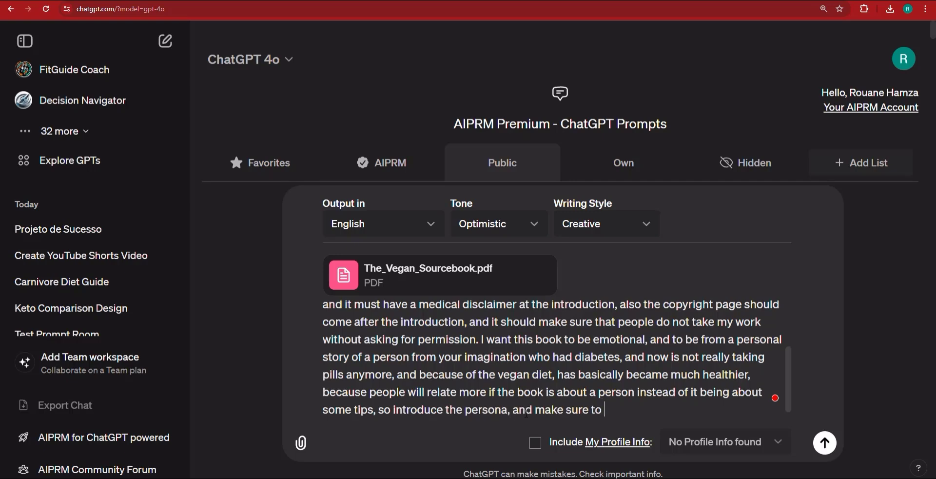
{"action": "type", "text": "make it emotiona"}
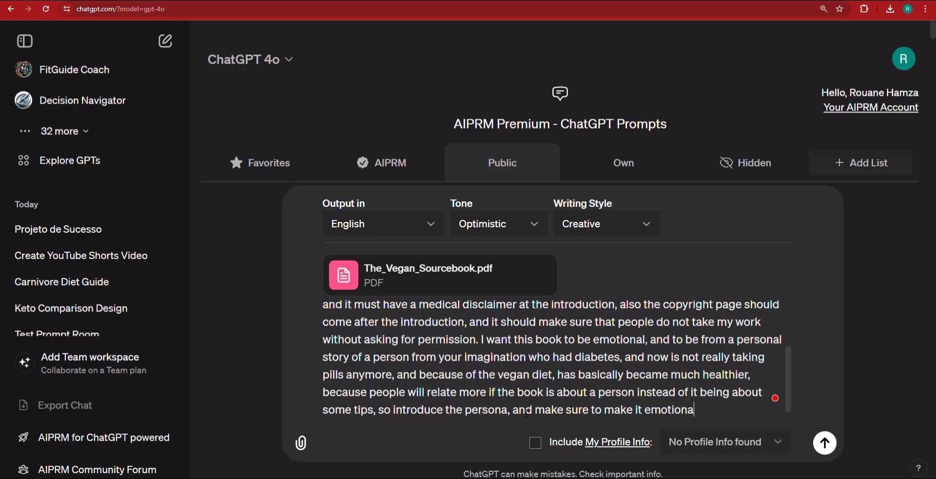
{"action": "type", "text": "l, talk s"}
{"action": "key", "text": "BackSpace"}
{"action": "type", "text": "ao"}
{"action": "key", "text": "BackSpace"}
{"action": "type", "text": "bout hius as"}
{"action": "key", "text": "BackSpace"}
{"action": "key", "text": "BackSpace"}
{"action": "key", "text": "BackSpace"}
{"action": "key", "text": "BackSpace"}
{"action": "key", "text": "BackSpace"}
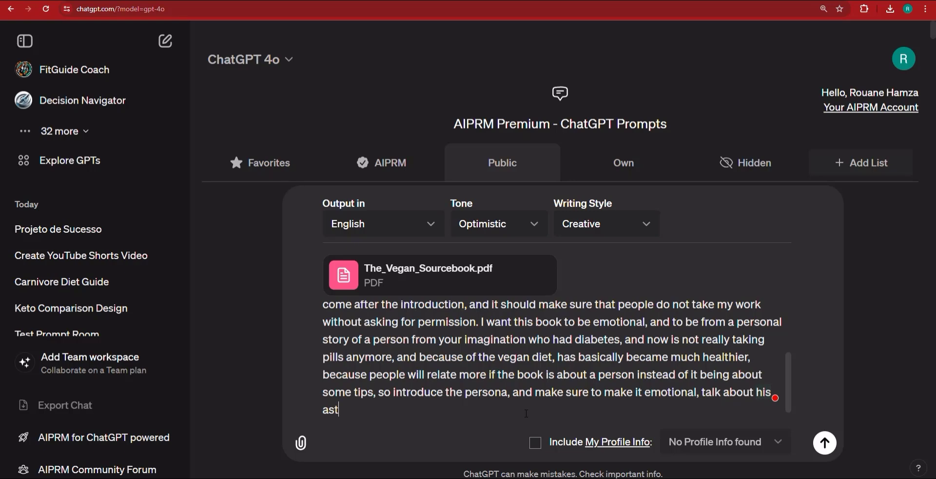
{"action": "type", "text": "so introduce the persona, and make sure to make it emotional, talk about his past struggles with "}
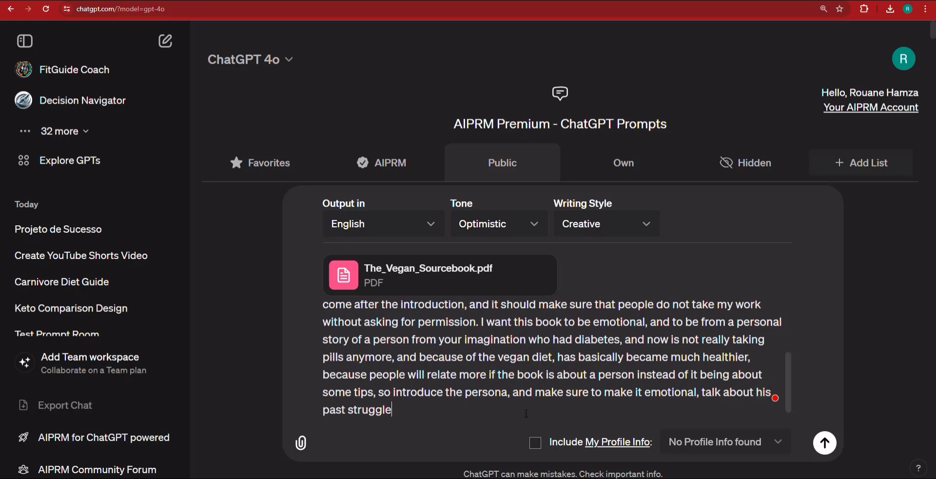
- Extend the persona instructions with "health, and how he managed to become better after the struggle, and"
{"action": "type", "text": "health, and how "}
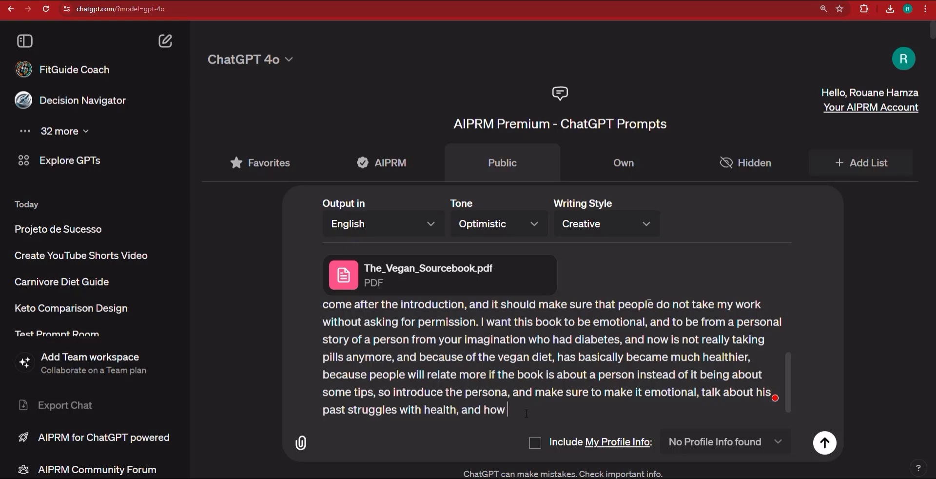
{"action": "type", "text": "he managed to "}
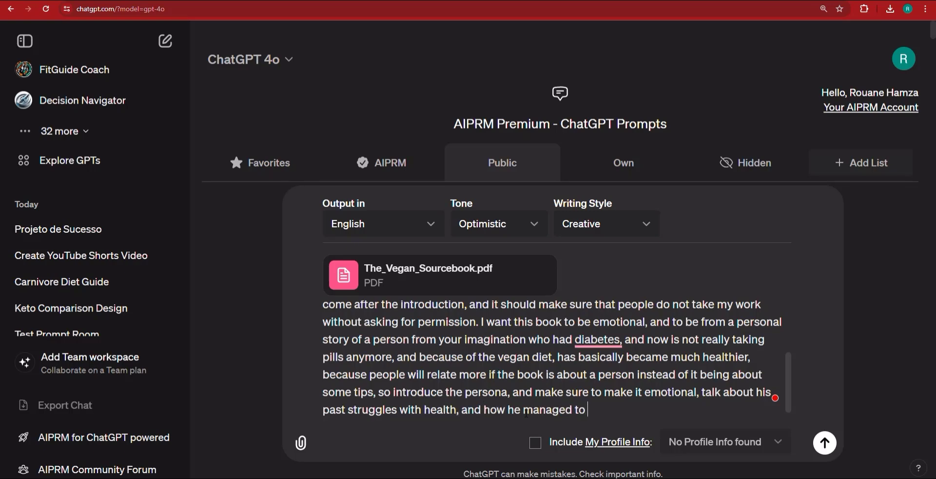
{"action": "type", "text": "become bette"}
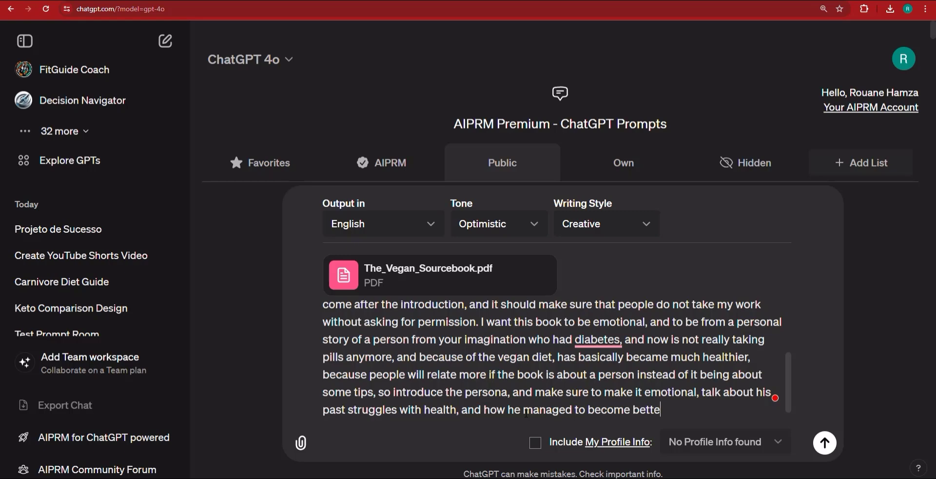
{"action": "type", "text": "r after the struggle, and"}
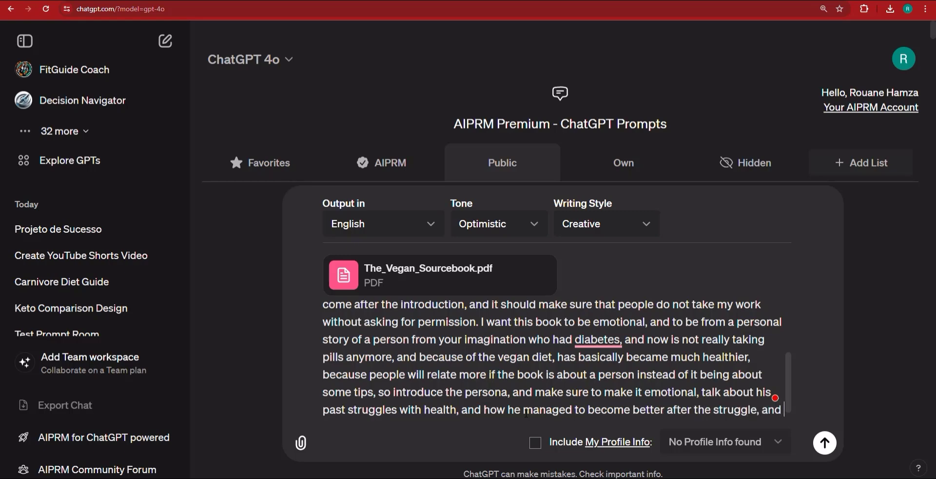
- Finish the persona sentence with "after adopting the vegan diet, and the tips which he decided to share in a book."
{"action": "type", "text": "a"}
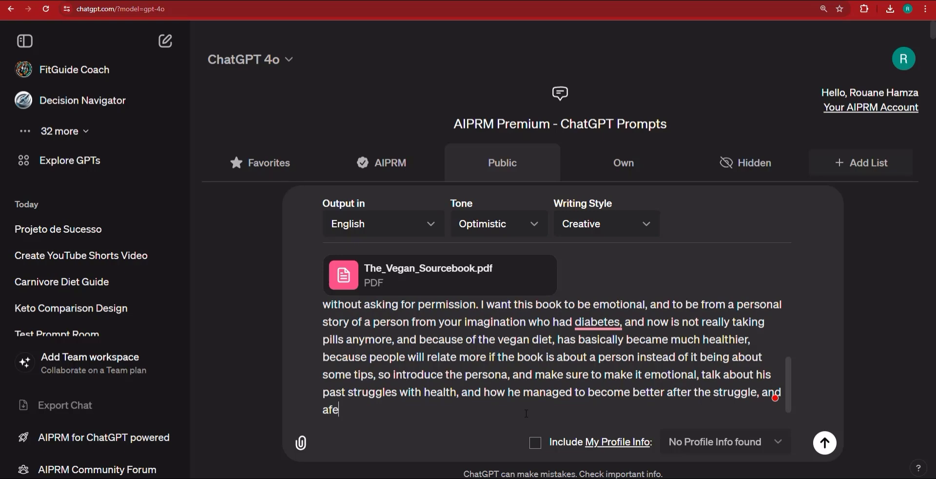
{"action": "type", "text": "fter adopu"}
{"action": "key", "text": "BackSpace"}
{"action": "type", "text": "ting the "}
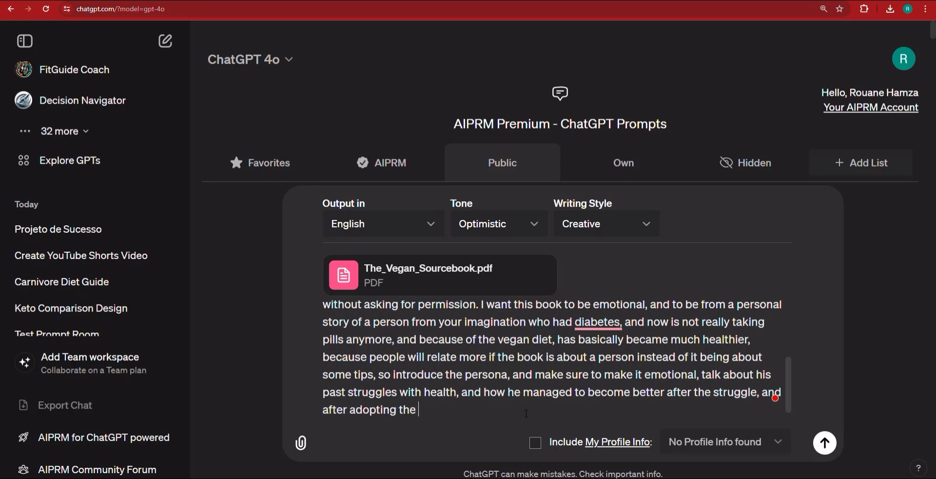
{"action": "type", "text": "vegan diet, a"}
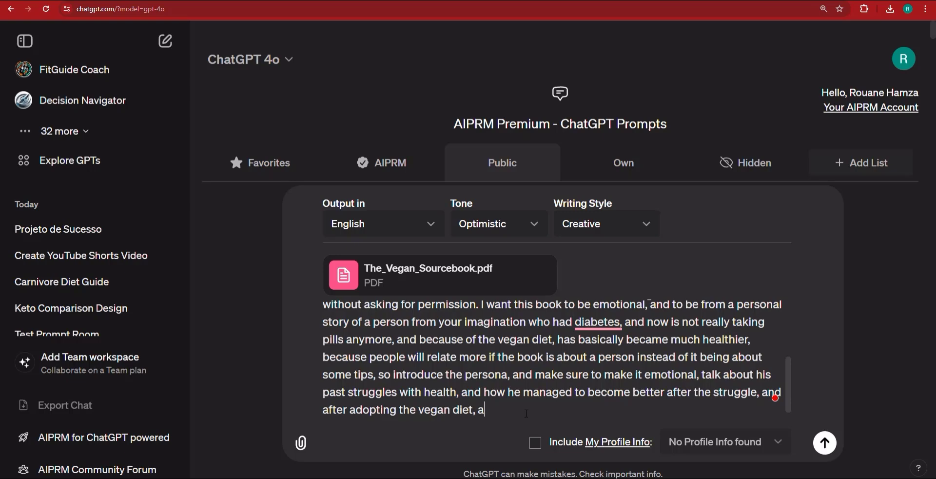
{"action": "type", "text": "nd the tips which he deci"}
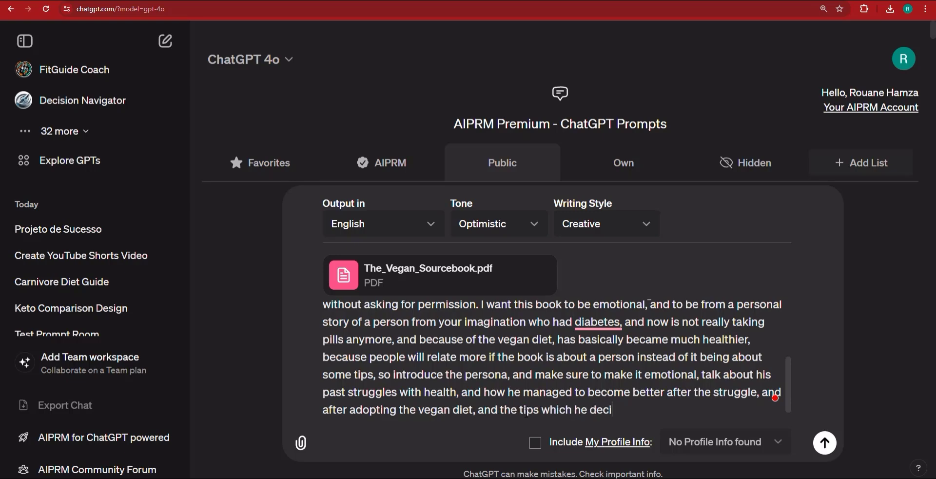
{"action": "type", "text": "ded to s"}
{"action": "key", "text": "BackSpace"}
{"action": "type", "text": "ded to share in a "}
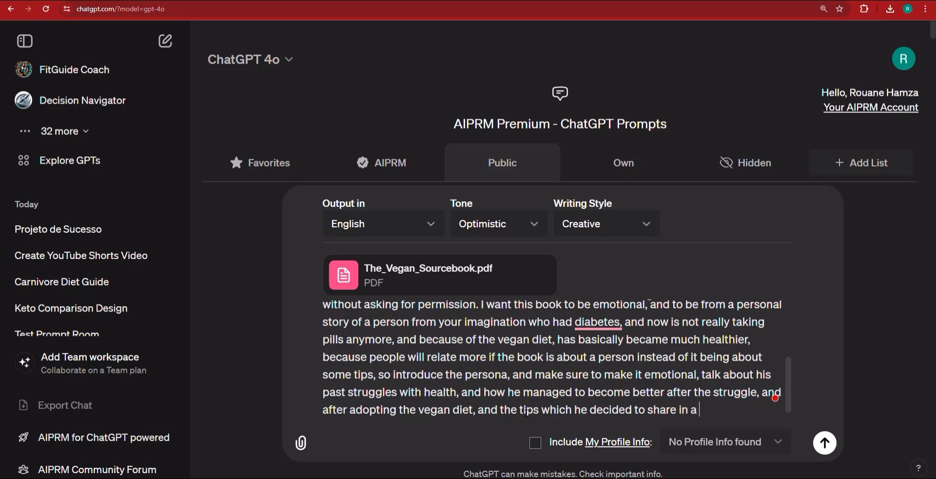
{"action": "type", "text": "book."}
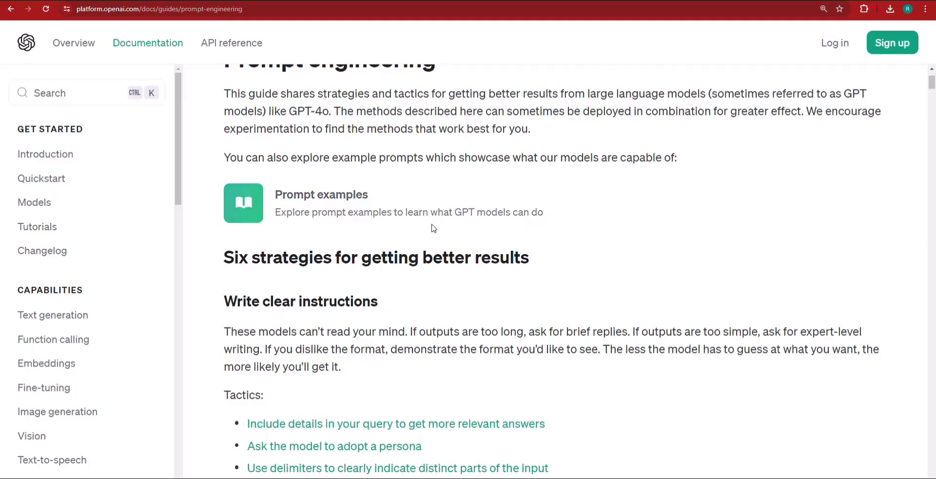
{"action": "scroll", "coordinate": [444, 248], "scroll_direction": "down", "scroll_amount": 15}
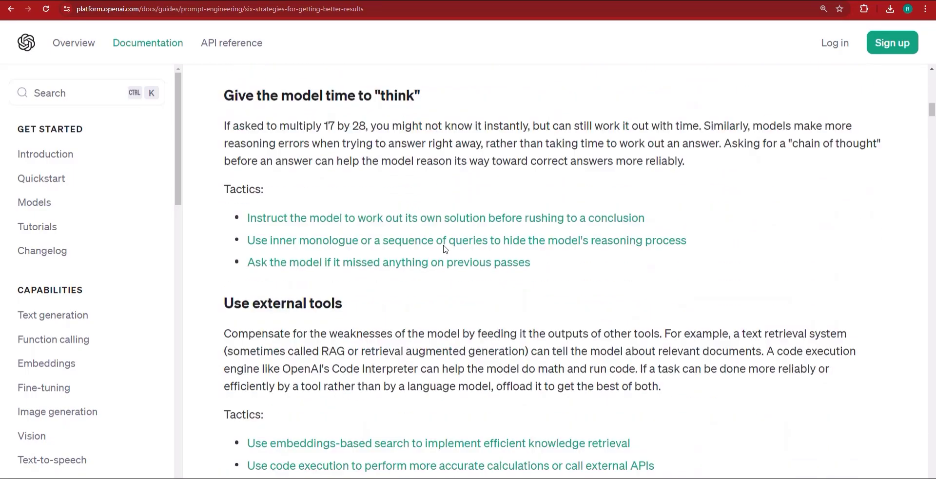
{"action": "scroll", "coordinate": [444, 248], "scroll_direction": "down", "scroll_amount": 1}
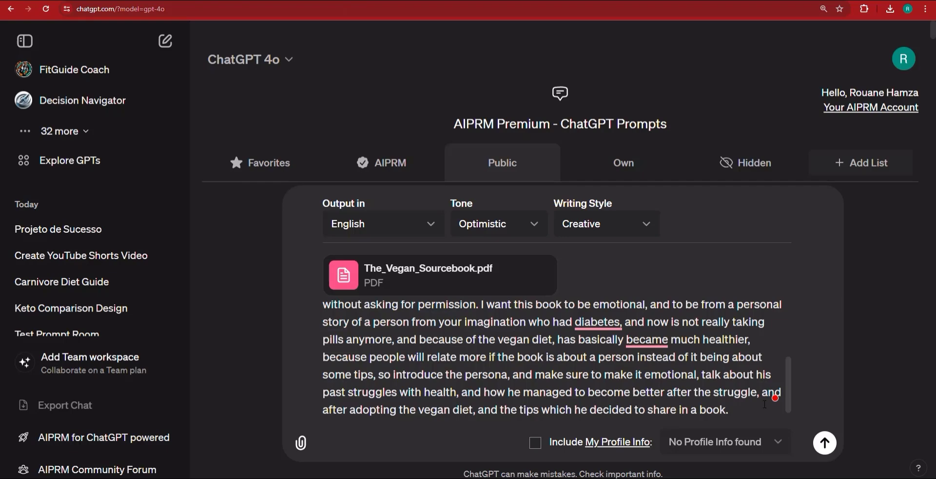
- Add "NOW GENERATE the outline and the title of the book, and next I will ask you to" to the prompt
{"action": "type", "text": "NOW GENERAT"}
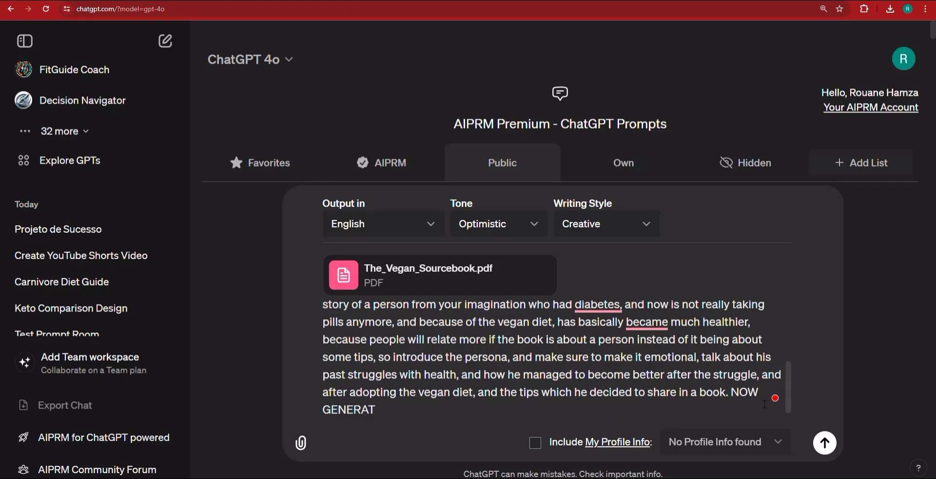
{"action": "type", "text": "E the outline and th"}
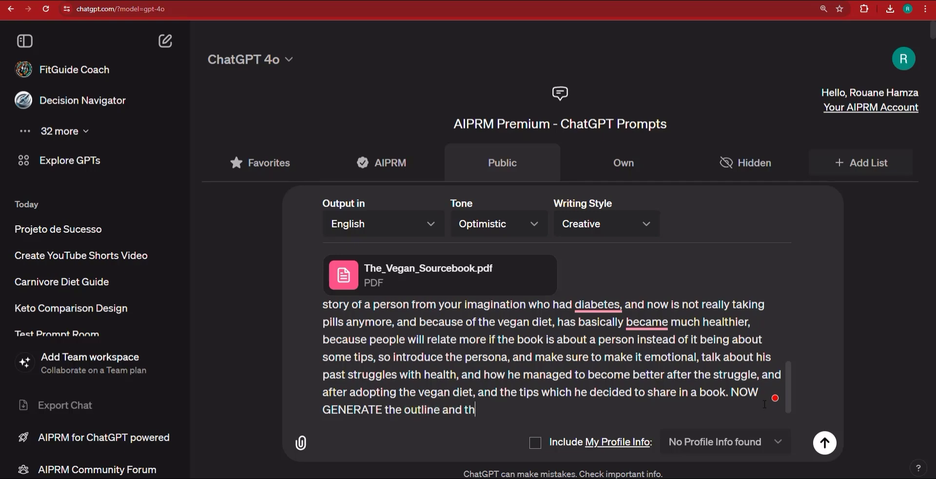
{"action": "type", "text": "e title of the bo"}
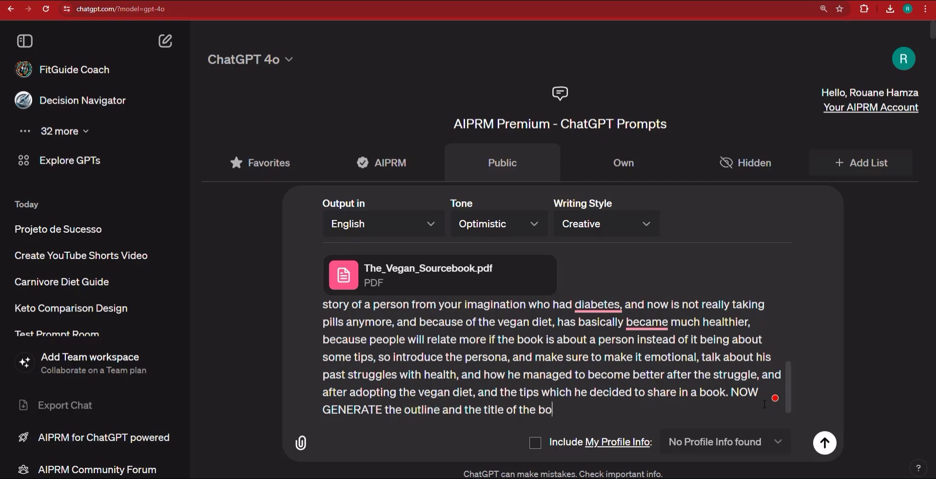
{"action": "type", "text": "ok, and next I <w"}
{"action": "key", "text": "BackSpace"}
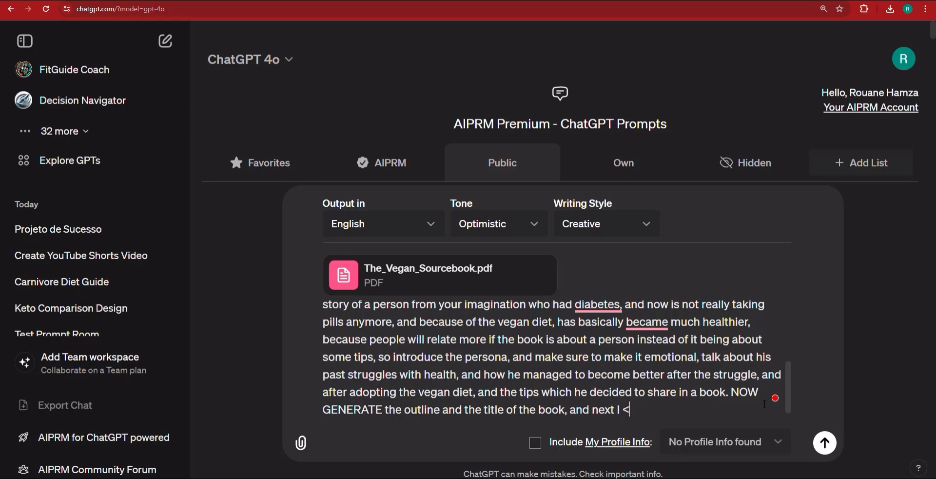
{"action": "key", "text": "BackSpace"}
{"action": "type", "text": "will ask you to ensu"}
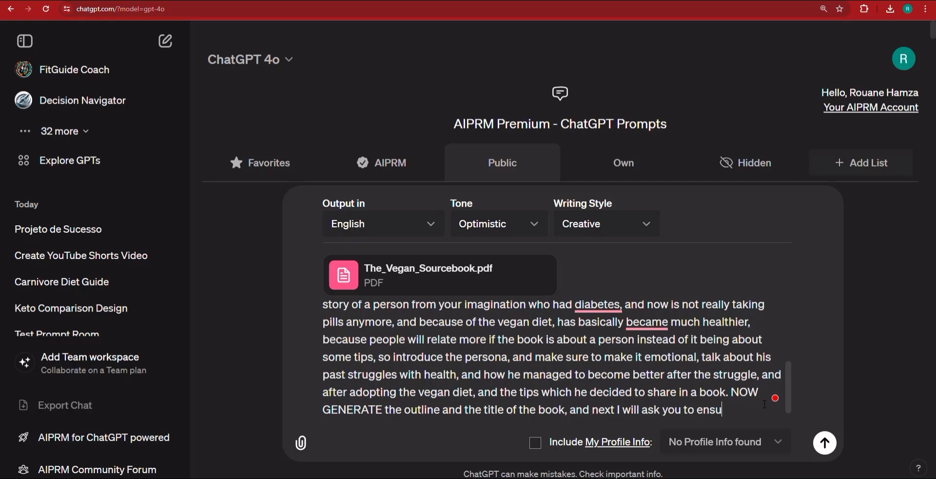
- Finish the sentence with "write each subchapter, so always wait for my permission." and close the Word startup window
{"action": "key", "text": "BackSpace"}
{"action": "key", "text": "BackSpace"}
{"action": "key", "text": "BackSpace"}
{"action": "key", "text": "BackSpace"}
{"action": "type", "text": "write each sub"}
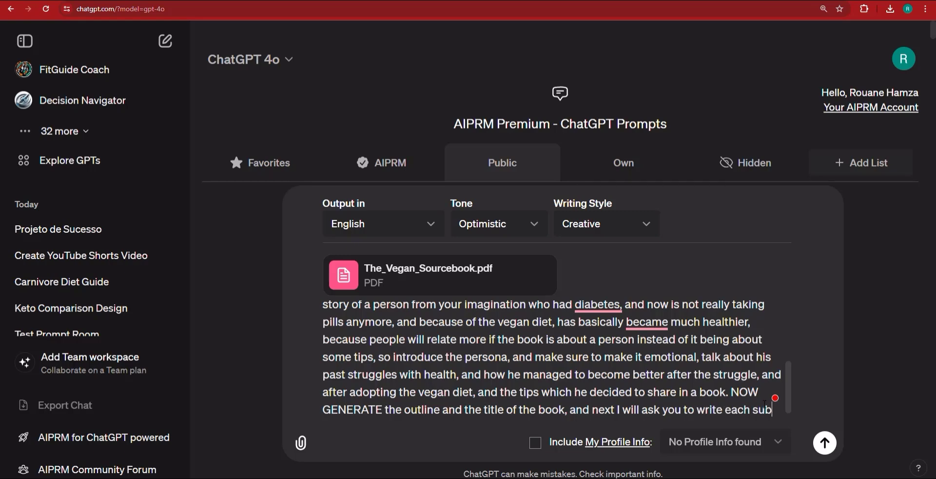
{"action": "type", "text": "chapter, so a"}
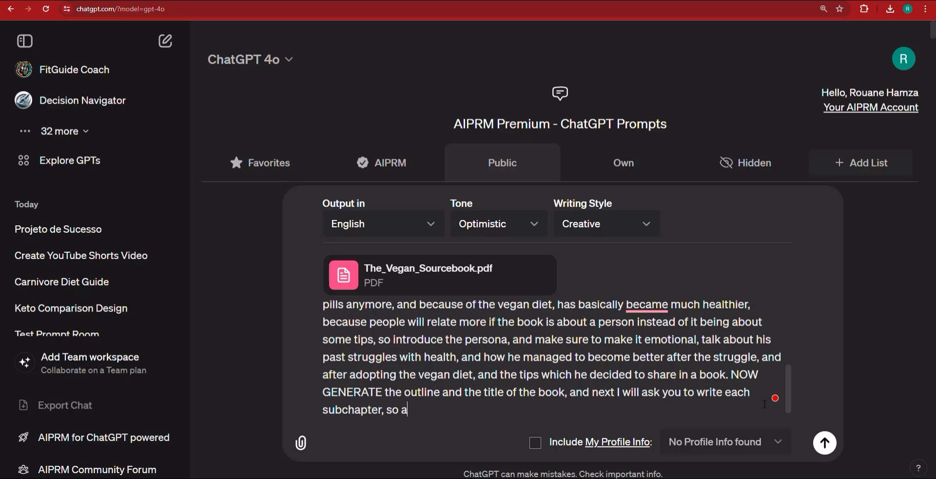
{"action": "type", "text": "lways wait for "}
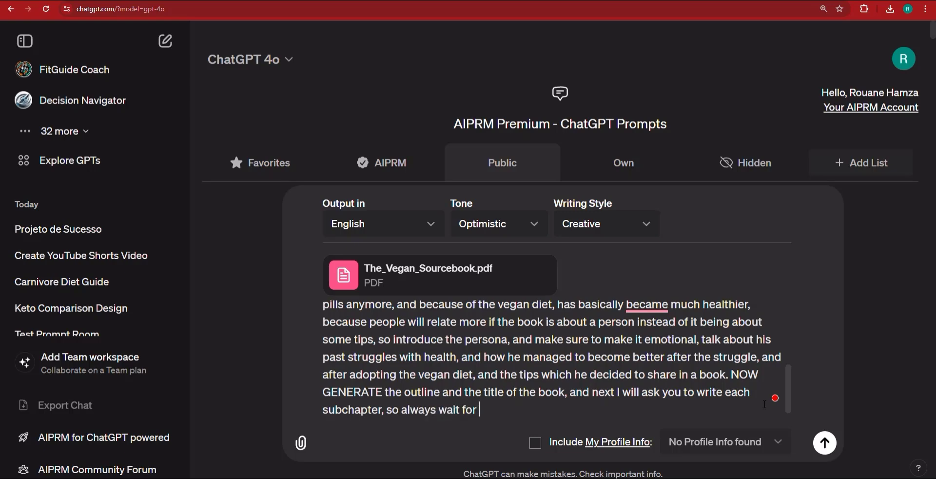
{"action": "type", "text": "my person"}
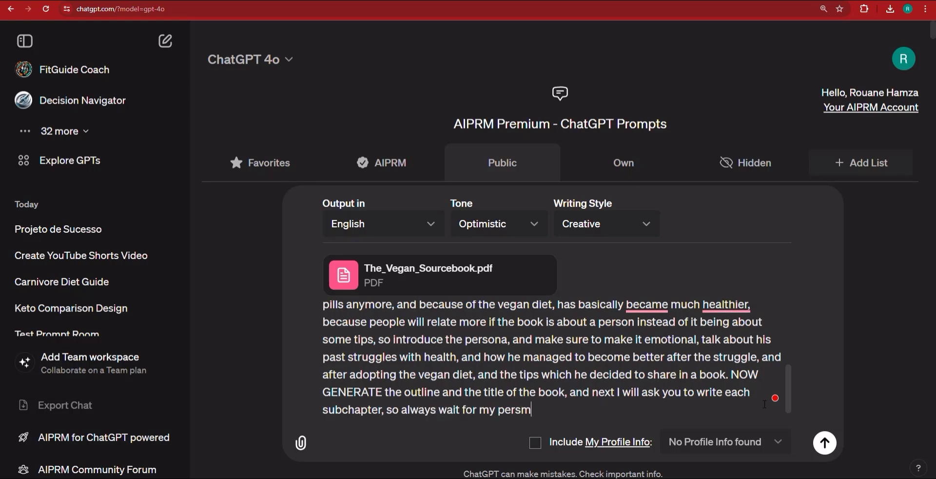
{"action": "key", "text": "BackSpace"}
{"action": "key", "text": "BackSpace"}
{"action": "key", "text": "BackSpace"}
{"action": "type", "text": "mission."}
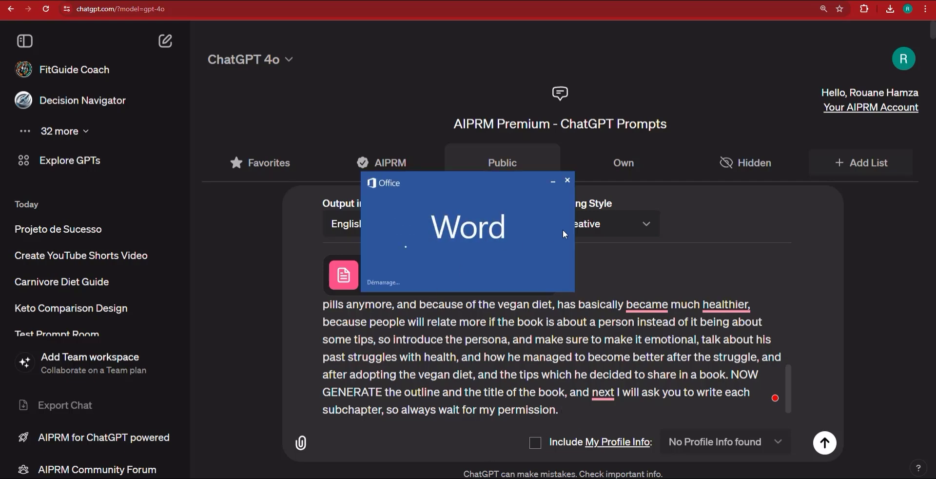
{"action": "left_click", "coordinate": [568, 182]}
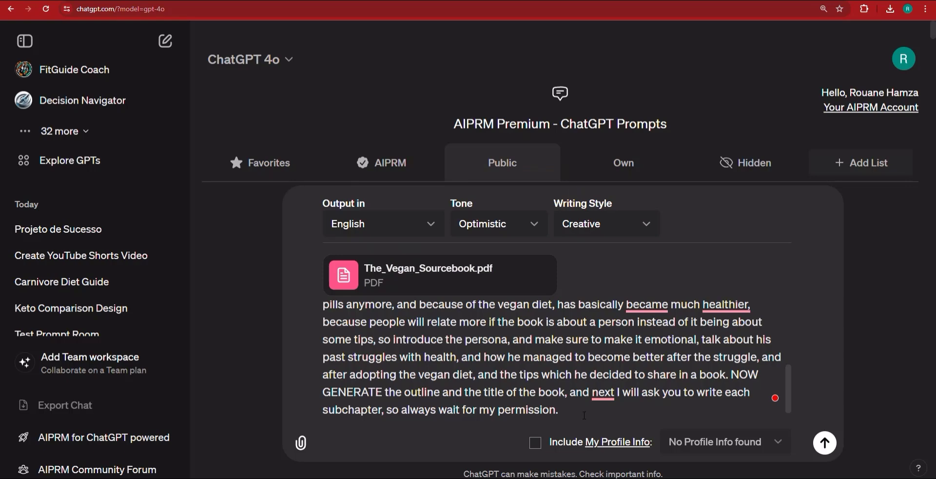
- Append "GENERATE THE OUTLINE AS A WORD DOCUMENT, and give me the link to download it." to the prompt and submit it
{"action": "type", "text": "GENERATE THE OUTLI"}
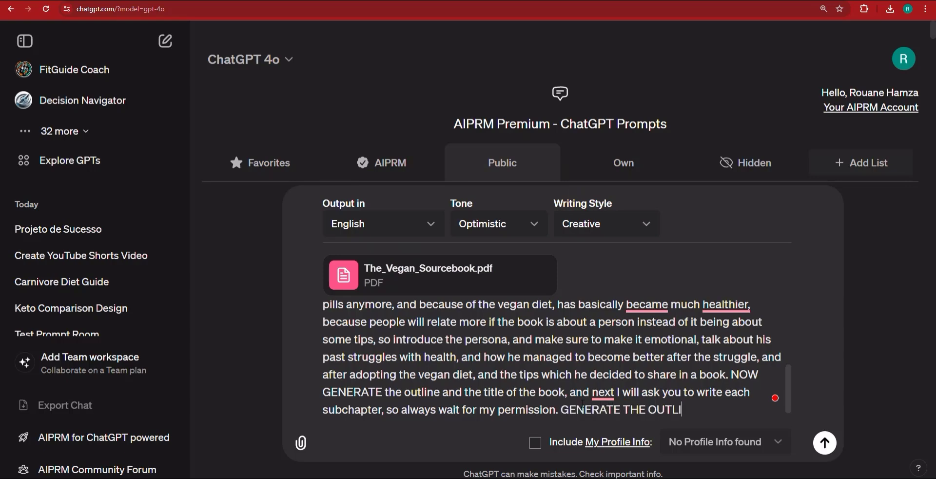
{"action": "type", "text": "NE AS A WORD DO"}
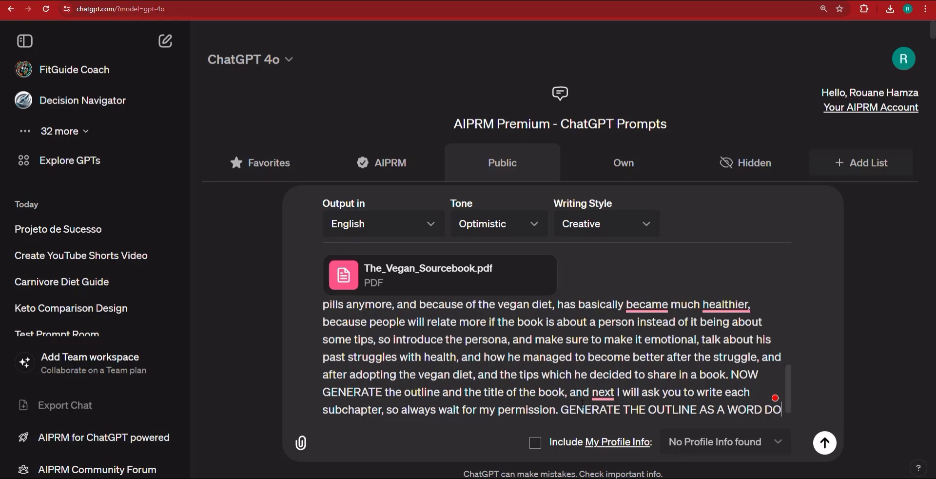
{"action": "type", "text": "CUMENT, and "}
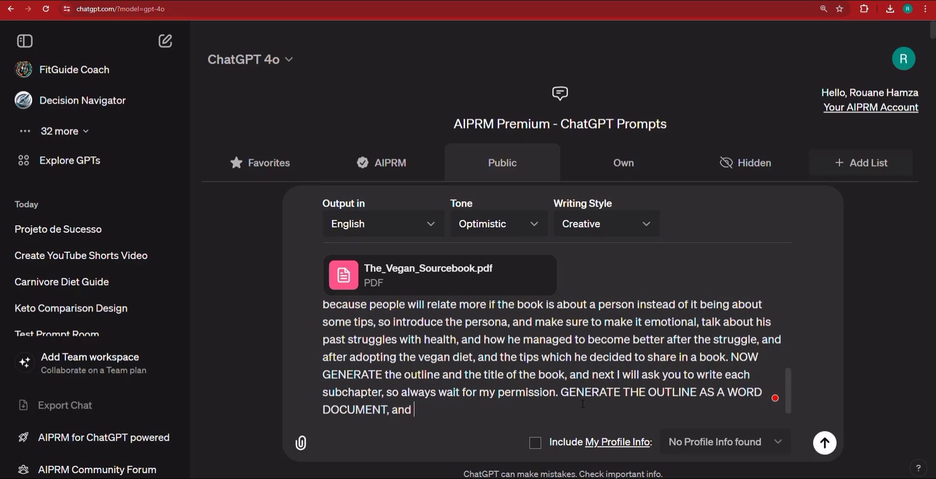
{"action": "type", "text": "give me the li"}
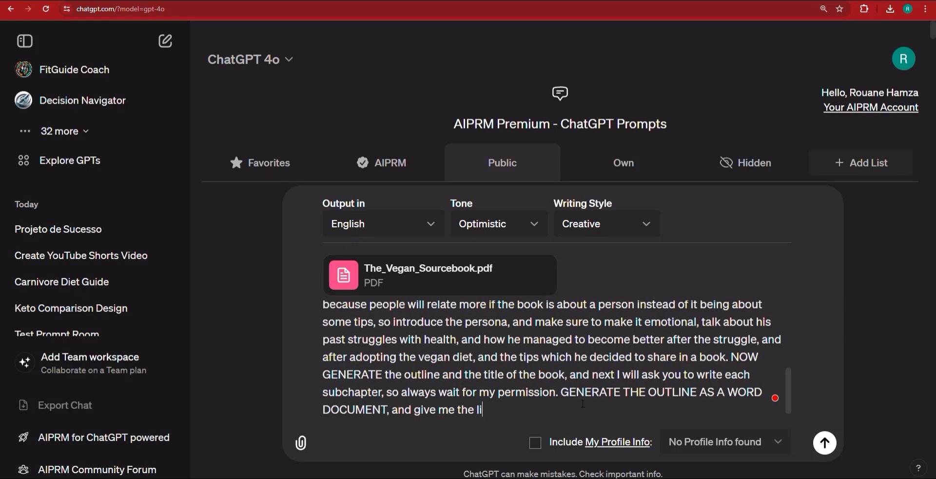
{"action": "type", "text": "nk to download it."}
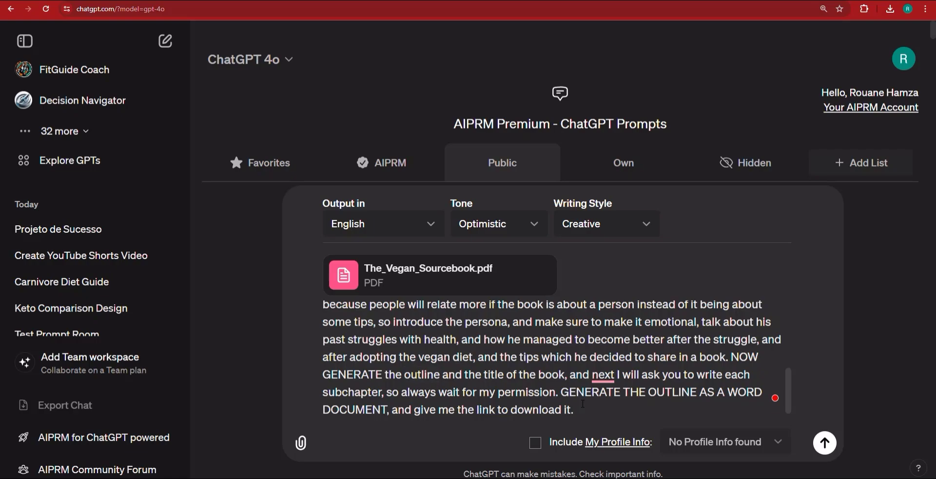
{"action": "key", "text": "Return"}
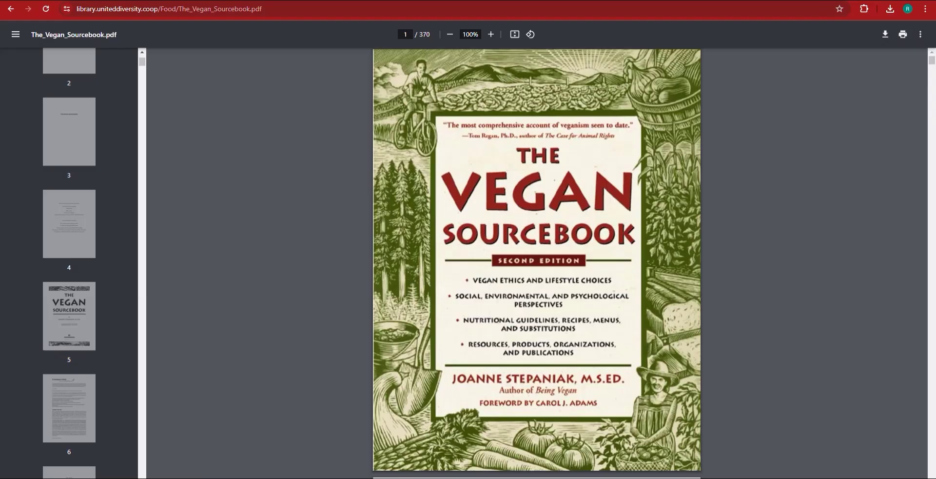
- Open Google Docs in the browser tab that holds the vegan PDF
{"action": "left_click", "coordinate": [421, 5]}
{"action": "type", "text": "docs"}
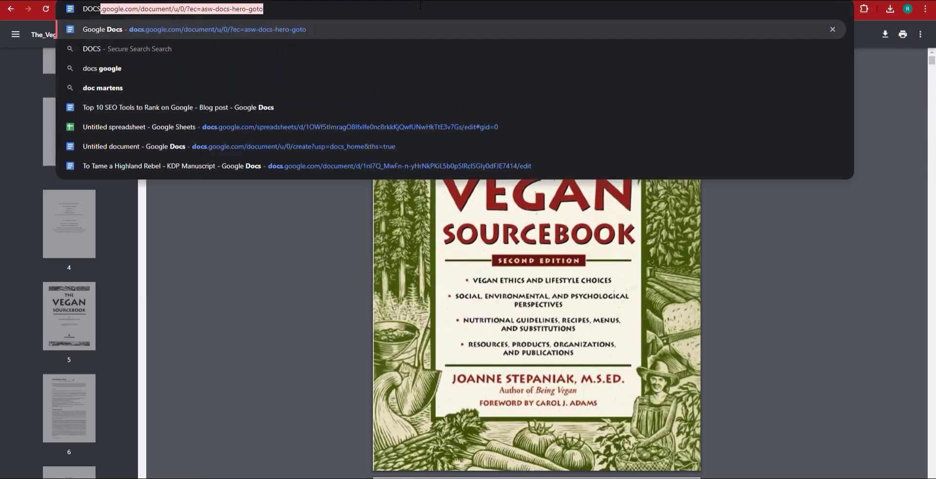
{"action": "key", "text": "Return"}
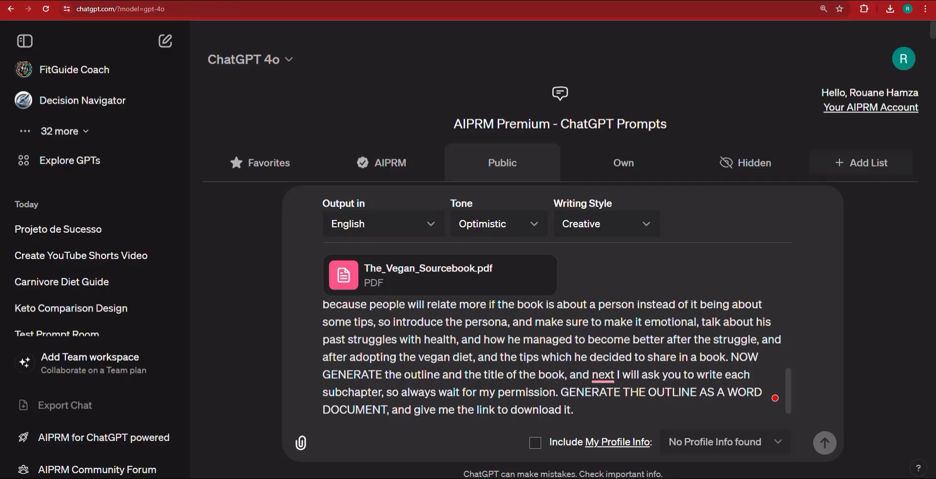
- Examine the generated book title, chapters, subchapters and closing notes in ChatGPT's response against the submitted prompt
{"action": "key", "text": "Return"}
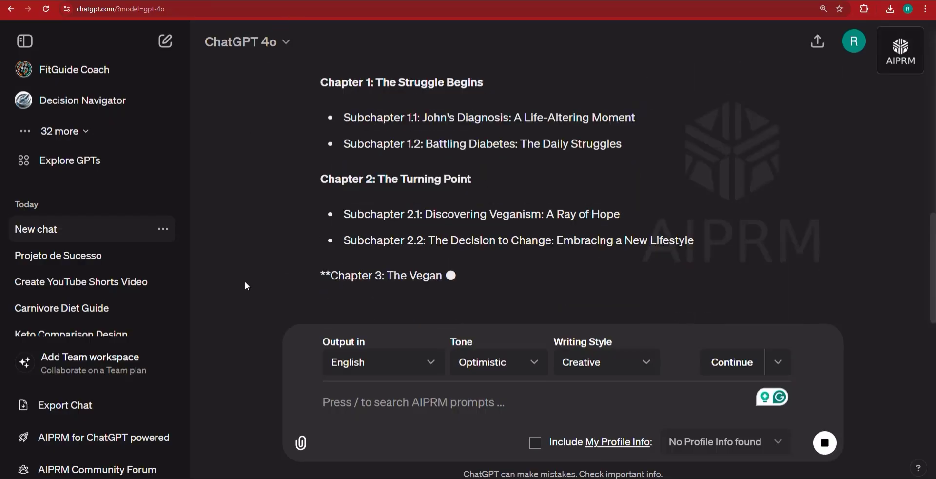
{"action": "scroll", "coordinate": [555, 223], "scroll_direction": "up", "scroll_amount": 20}
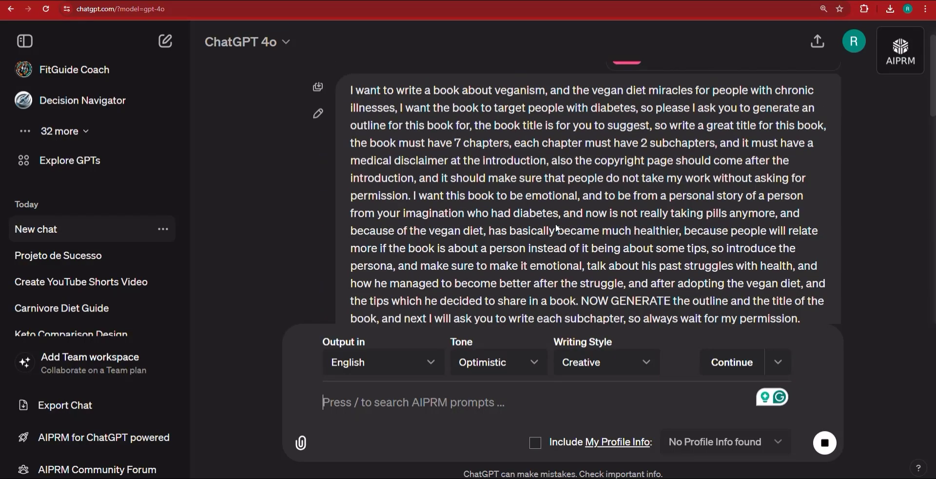
{"action": "scroll", "coordinate": [561, 227], "scroll_direction": "down", "scroll_amount": 20}
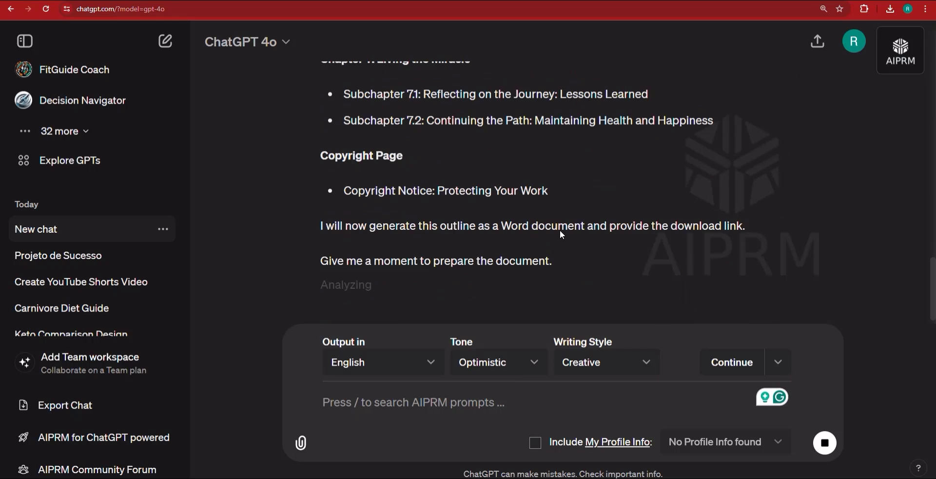
{"action": "scroll", "coordinate": [470, 257], "scroll_direction": "up", "scroll_amount": 15}
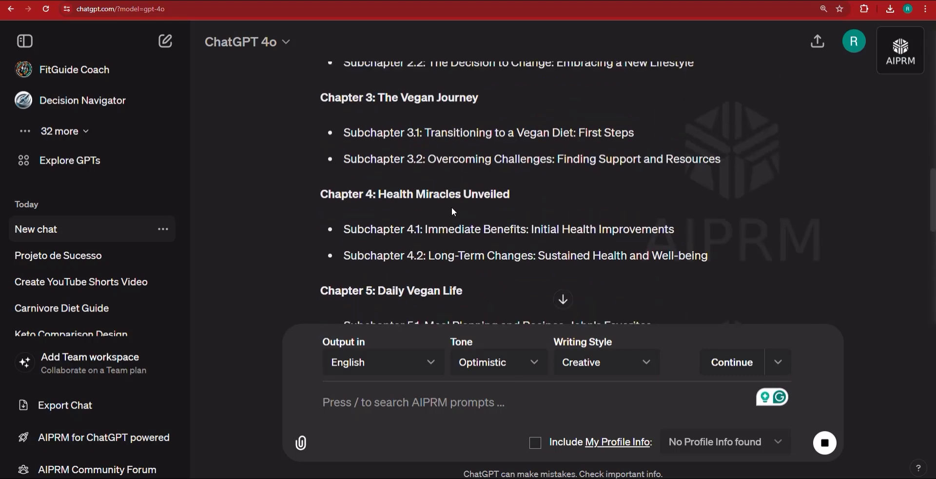
{"action": "scroll", "coordinate": [470, 211], "scroll_direction": "down", "scroll_amount": 15}
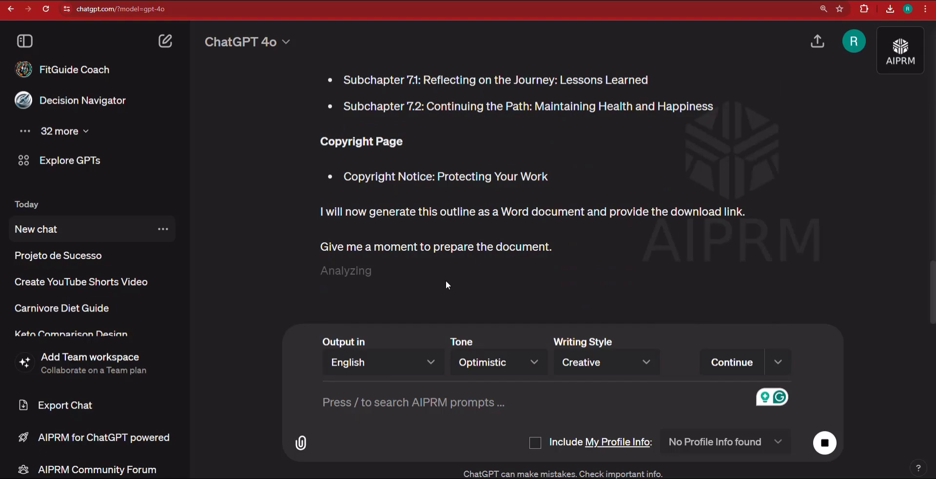
{"action": "scroll", "coordinate": [575, 263], "scroll_direction": "up", "scroll_amount": 10}
{"action": "scroll", "coordinate": [574, 261], "scroll_direction": "up", "scroll_amount": 15}
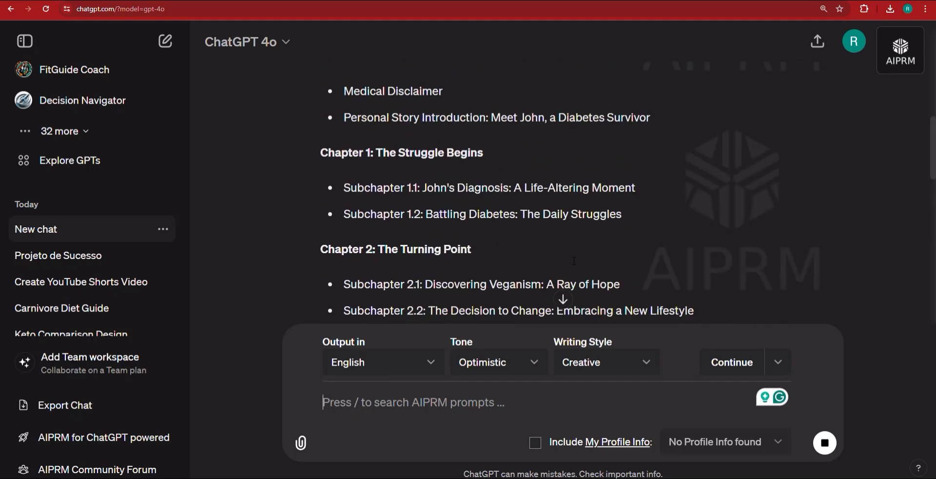
{"action": "scroll", "coordinate": [473, 256], "scroll_direction": "down", "scroll_amount": 16}
{"action": "scroll", "coordinate": [474, 257], "scroll_direction": "down", "scroll_amount": 7}
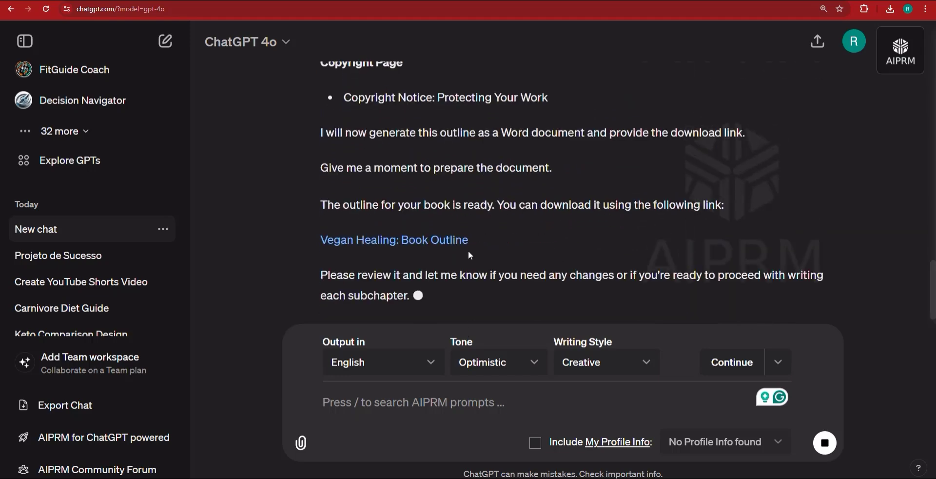
- Download the Word file from the "Vegan Healing: Book Outline" link and open a File Explorer window
{"action": "scroll", "coordinate": [403, 182], "scroll_direction": "up", "scroll_amount": 1}
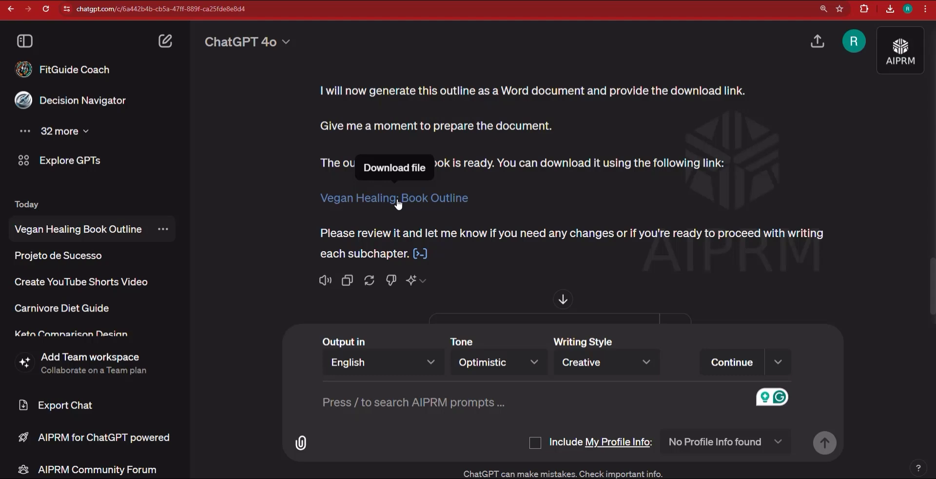
{"action": "left_click", "coordinate": [398, 205]}
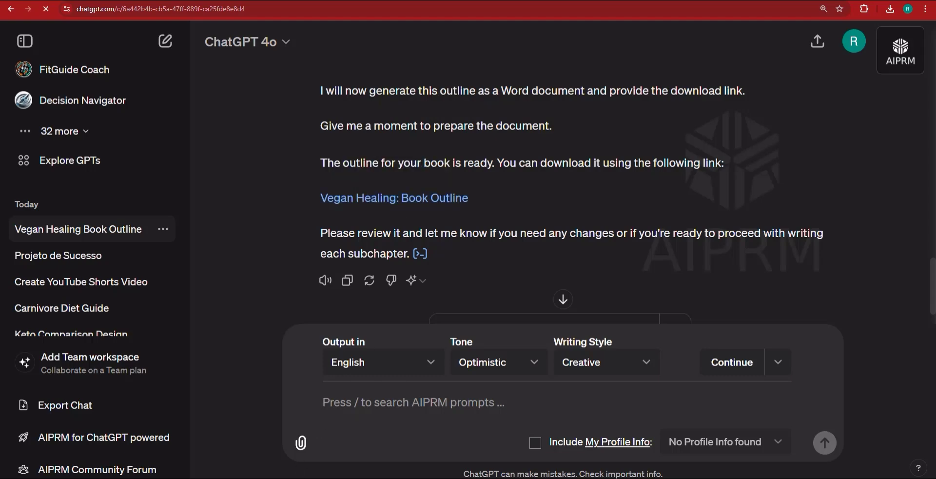
{"action": "right_click", "coordinate": [294, 477]}
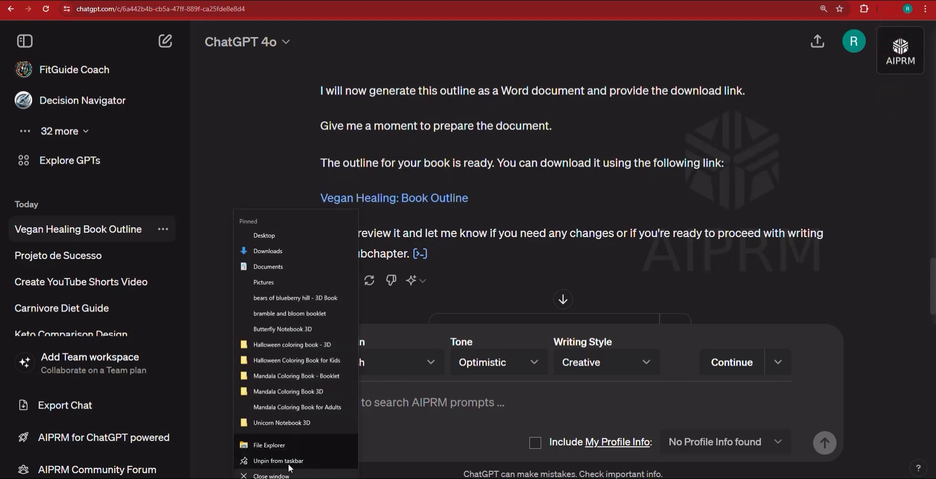
{"action": "left_click", "coordinate": [286, 448]}
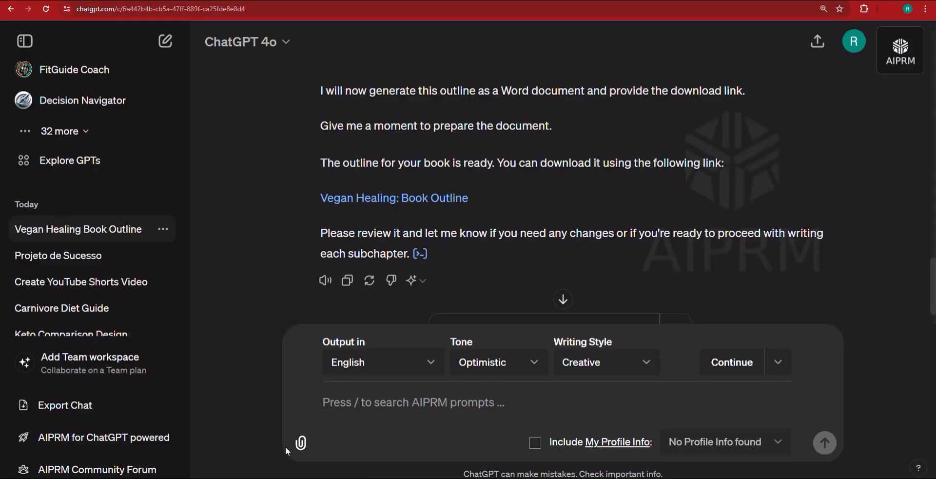
- Copy the book title "Vegan Healing: A Journey from Diabetes to Health" from ChatGPT's response
{"action": "scroll", "coordinate": [560, 239], "scroll_direction": "up", "scroll_amount": 12}
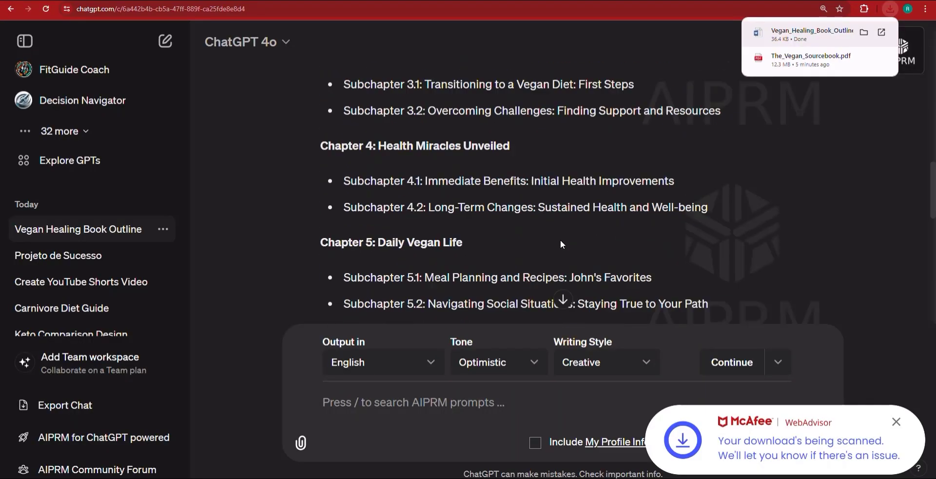
{"action": "scroll", "coordinate": [560, 239], "scroll_direction": "up", "scroll_amount": 10}
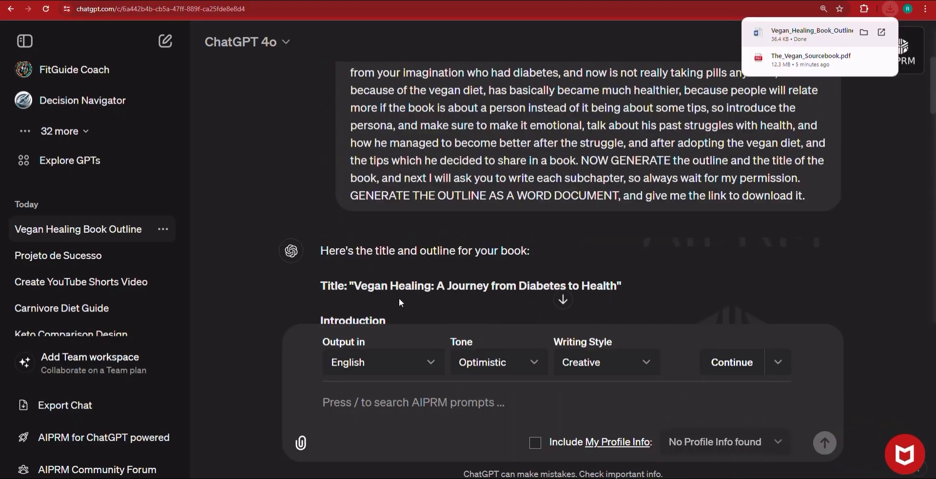
{"action": "left_click_drag", "start_coordinate": [356, 287], "coordinate": [616, 295]}
{"action": "right_click", "coordinate": [616, 297]}
{"action": "left_click", "coordinate": [617, 298]}
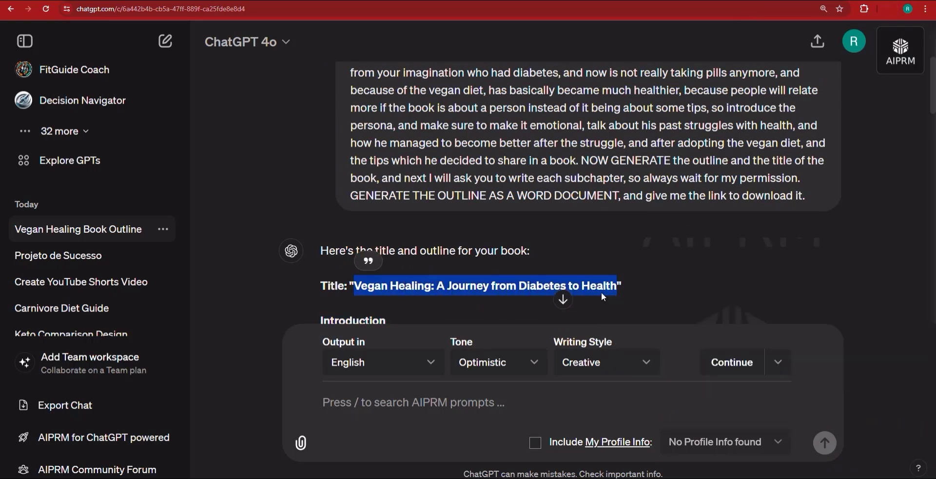
- Create a folder named "Vegan Healing A Journey from Diabetes to Health" in Downloads using the copied book title
{"action": "mouse_move", "coordinate": [314, 476]}
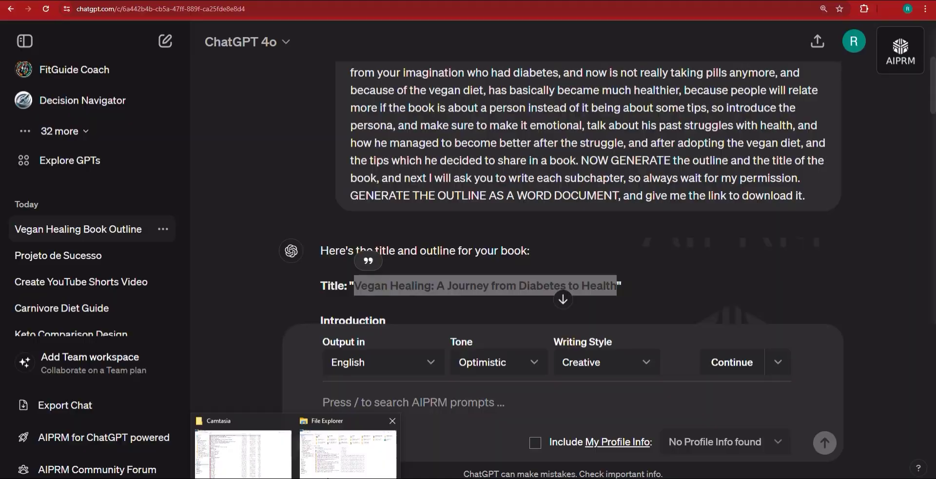
{"action": "left_click", "coordinate": [344, 454]}
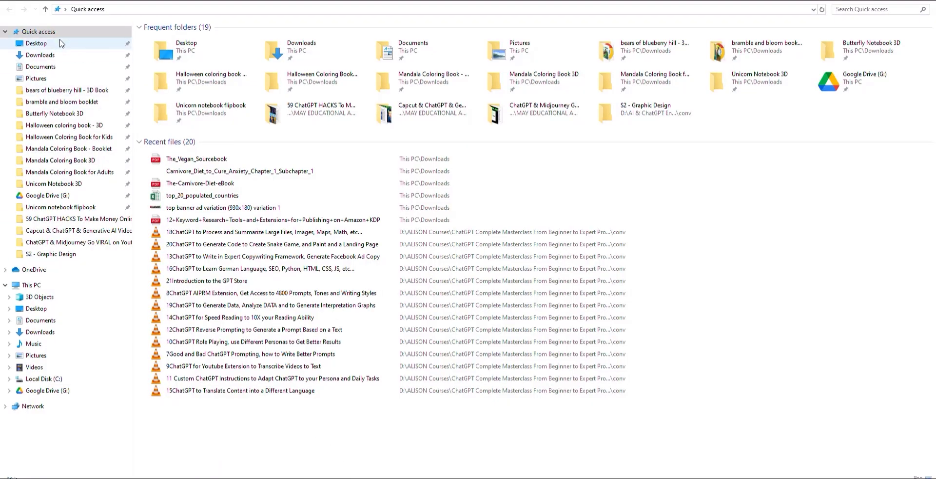
{"action": "left_click", "coordinate": [43, 55]}
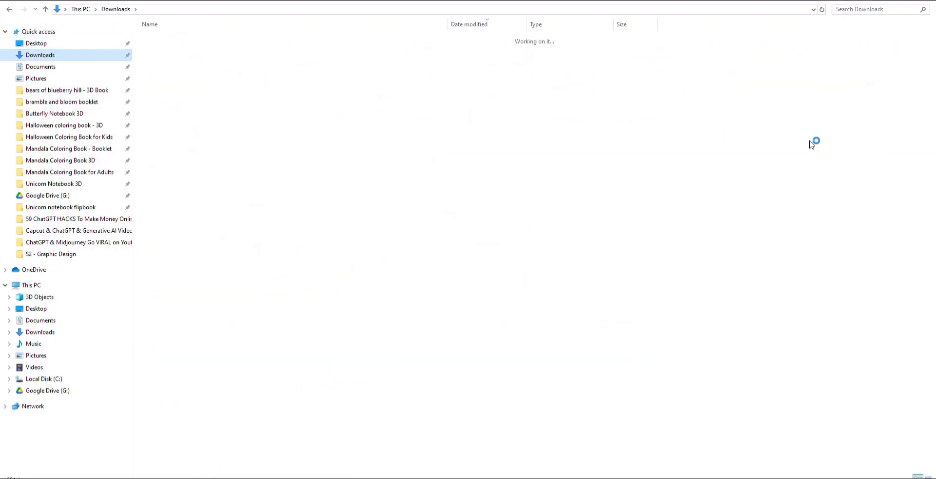
{"action": "right_click", "coordinate": [806, 116]}
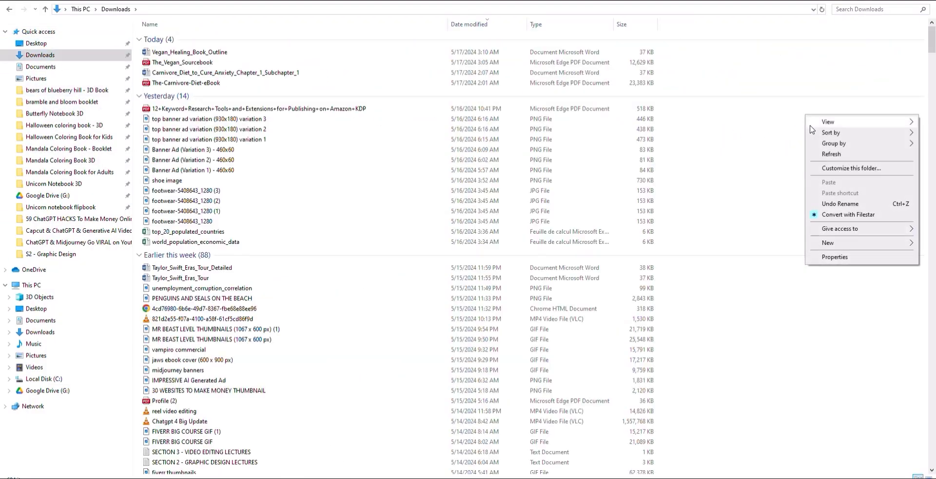
{"action": "right_click", "coordinate": [779, 73]}
{"action": "mouse_move", "coordinate": [805, 198]}
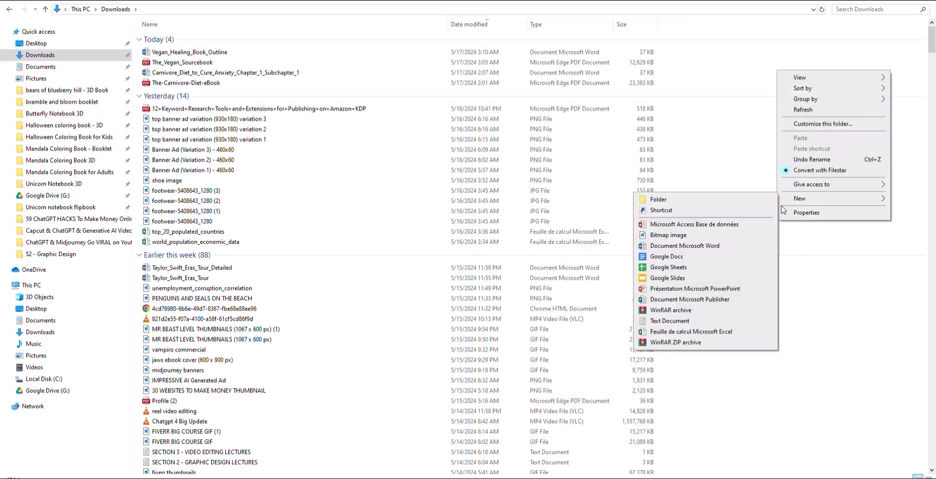
{"action": "left_click", "coordinate": [749, 204]}
{"action": "key", "text": "ctrl+v"}
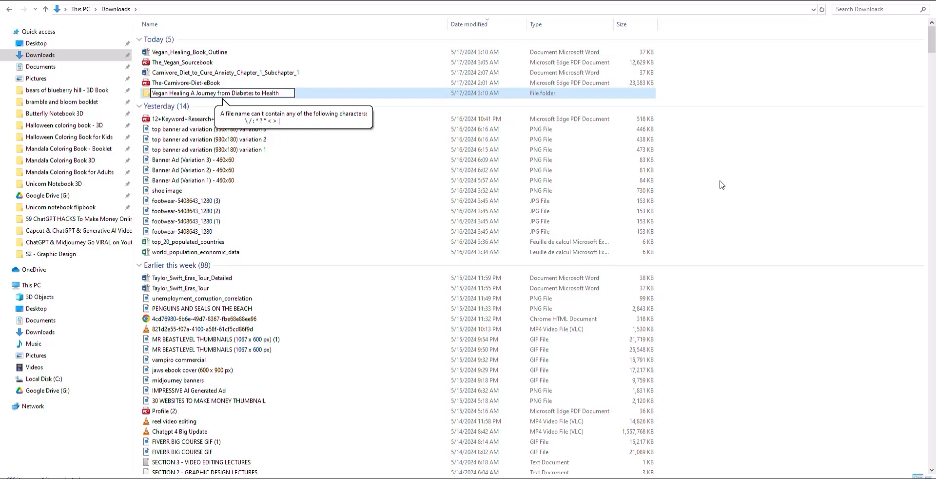
- Move the Vegan_Healing_Book_Outline Word document from Downloads into the "Vegan Healing A Journey from Diabetes to Health" folder
{"action": "right_click", "coordinate": [192, 53]}
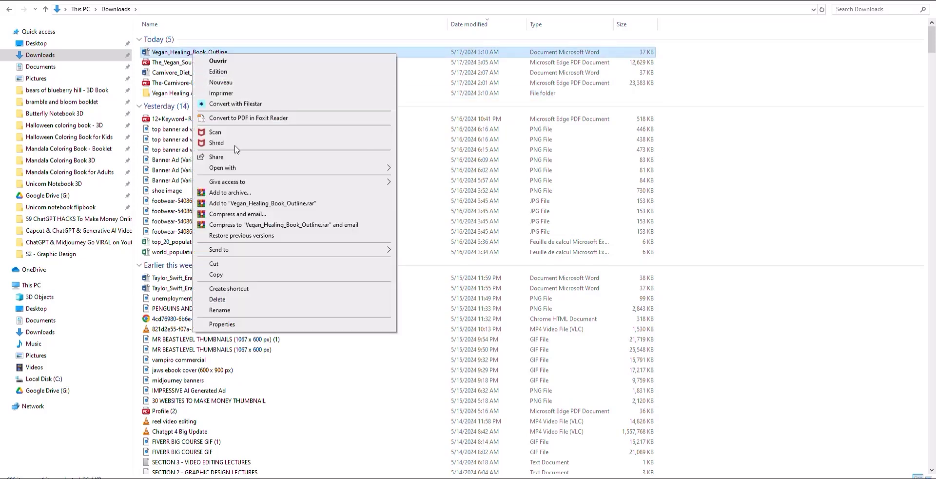
{"action": "left_click", "coordinate": [214, 264]}
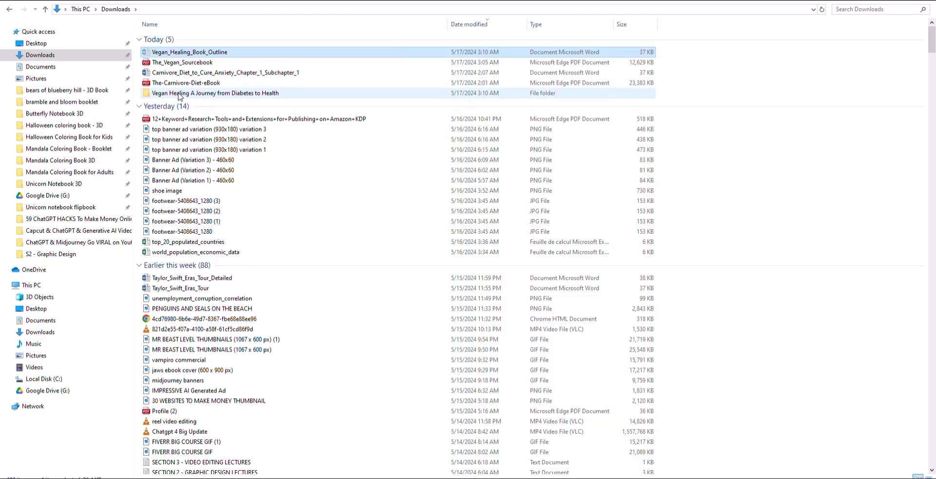
{"action": "double_click", "coordinate": [185, 93]}
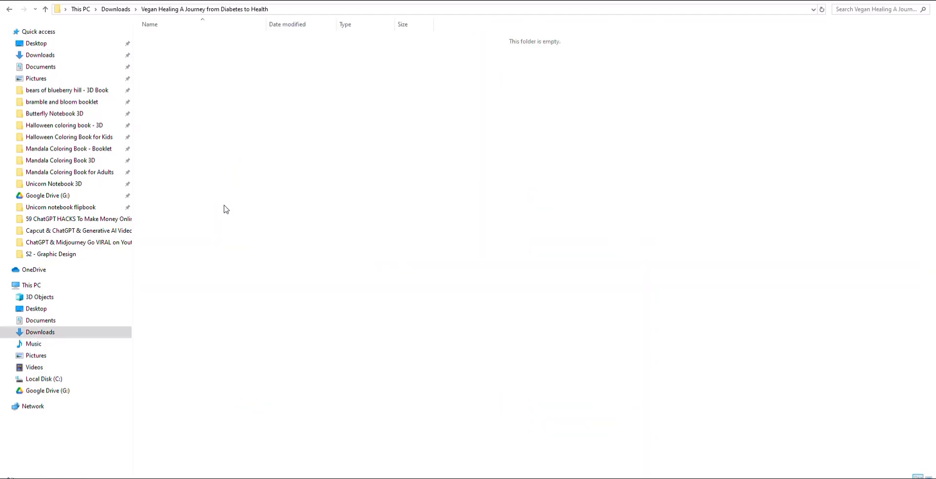
{"action": "key", "text": "ctrl+v"}
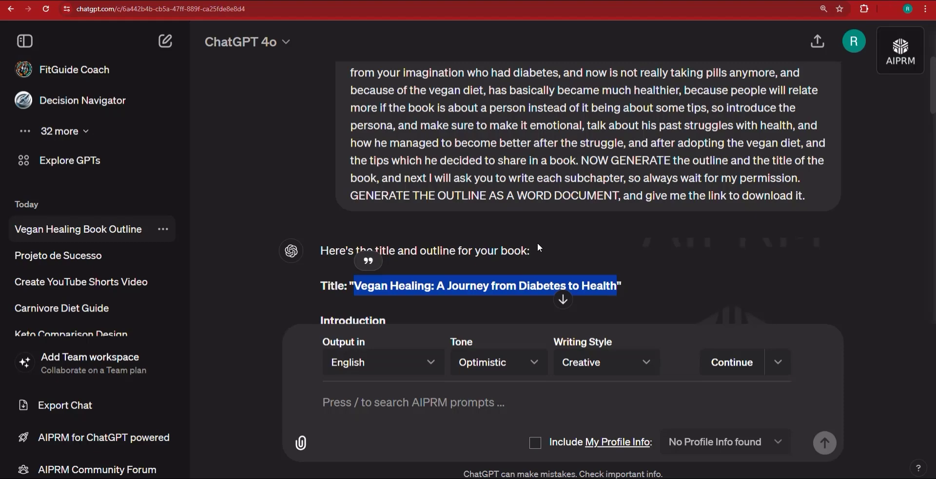
- Review the generated book outline in the ChatGPT response, from the title and introduction through the chapters to the download link
{"action": "scroll", "coordinate": [537, 242], "scroll_direction": "down", "scroll_amount": 5}
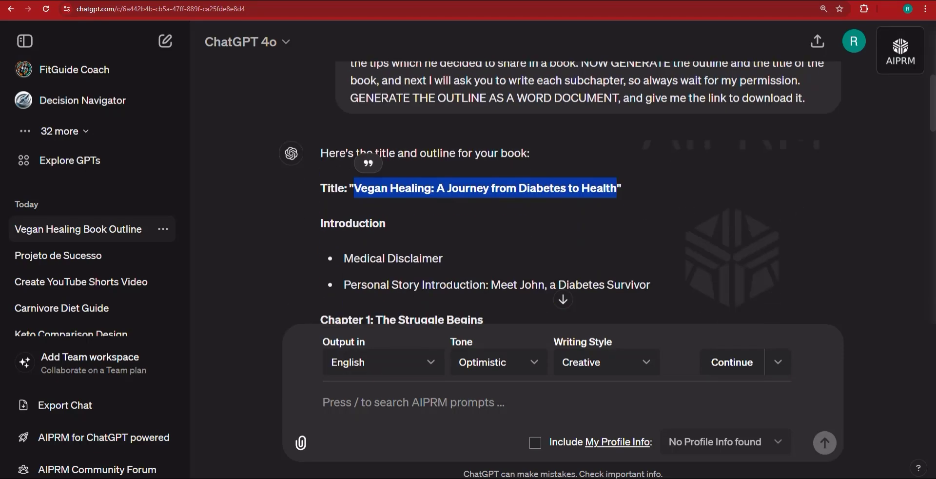
{"action": "scroll", "coordinate": [452, 284], "scroll_direction": "down", "scroll_amount": 15}
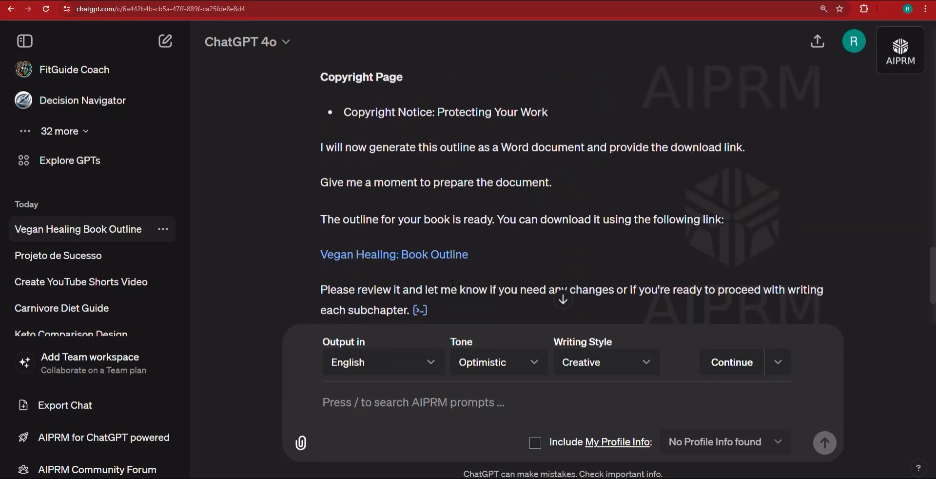
{"action": "scroll", "coordinate": [452, 284], "scroll_direction": "down", "scroll_amount": 2}
{"action": "scroll", "coordinate": [453, 284], "scroll_direction": "up", "scroll_amount": 8}
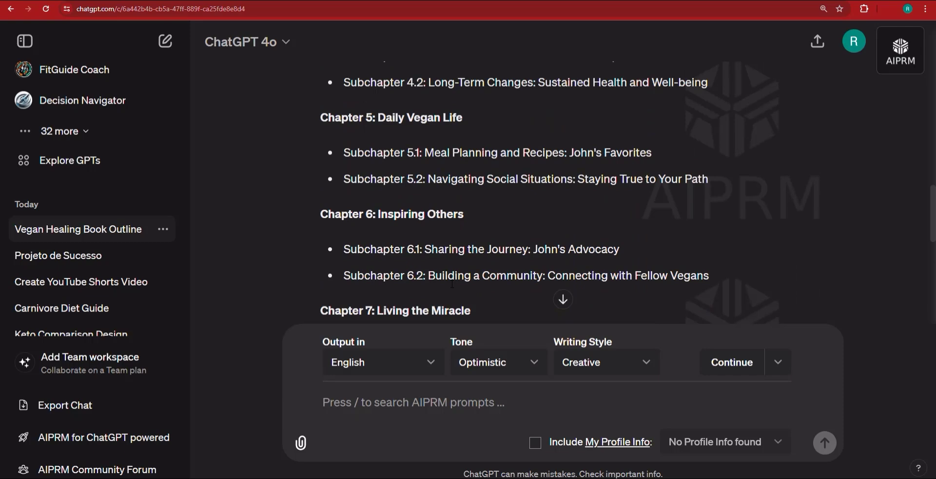
{"action": "scroll", "coordinate": [453, 285], "scroll_direction": "up", "scroll_amount": 6}
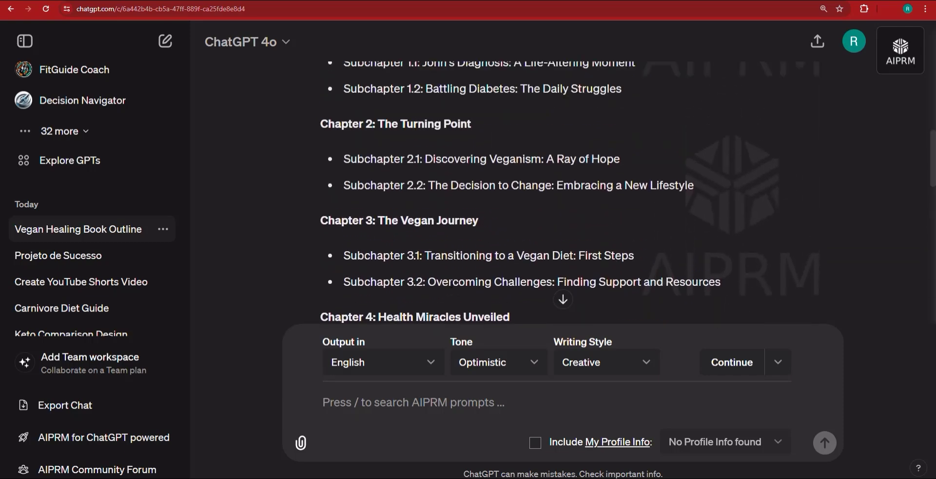
{"action": "scroll", "coordinate": [453, 284], "scroll_direction": "up", "scroll_amount": 6}
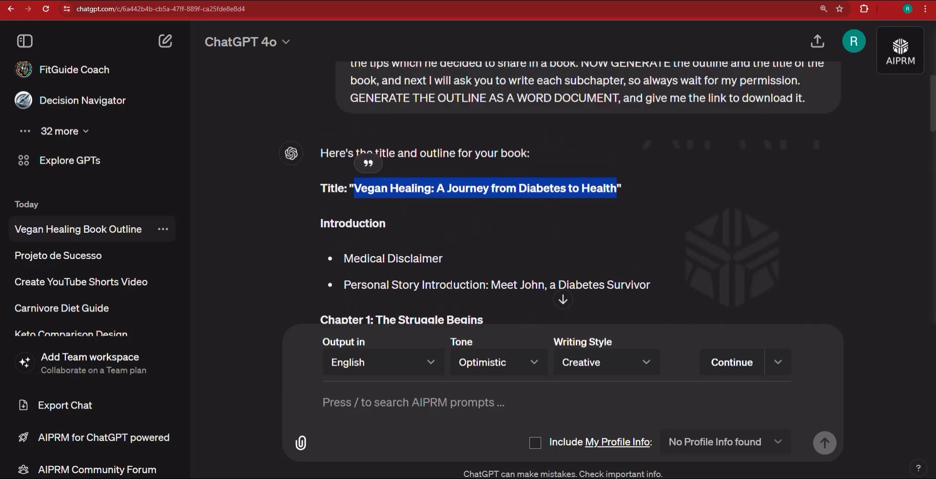
{"action": "scroll", "coordinate": [452, 284], "scroll_direction": "down", "scroll_amount": 3}
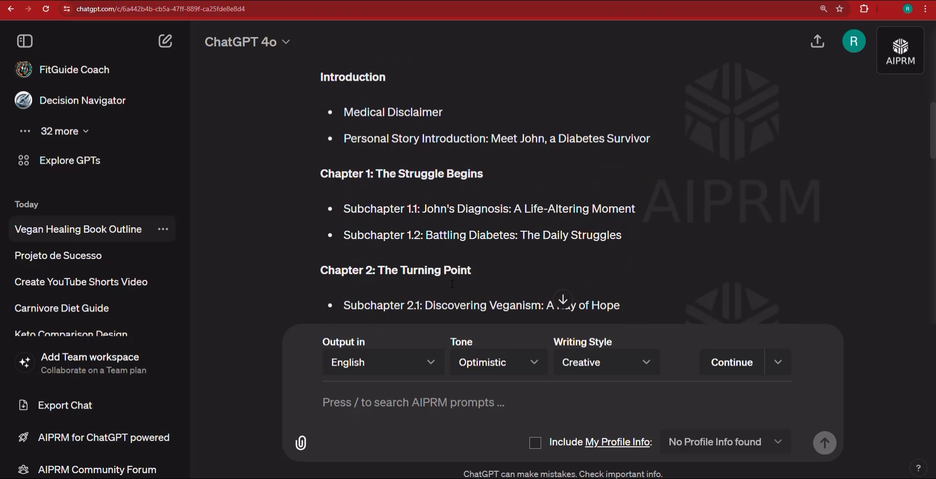
{"action": "scroll", "coordinate": [487, 225], "scroll_direction": "up", "scroll_amount": 5}
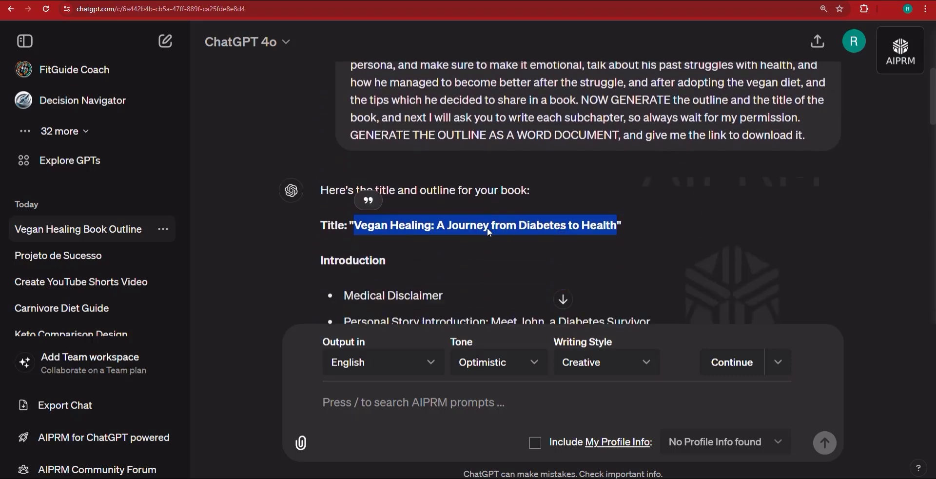